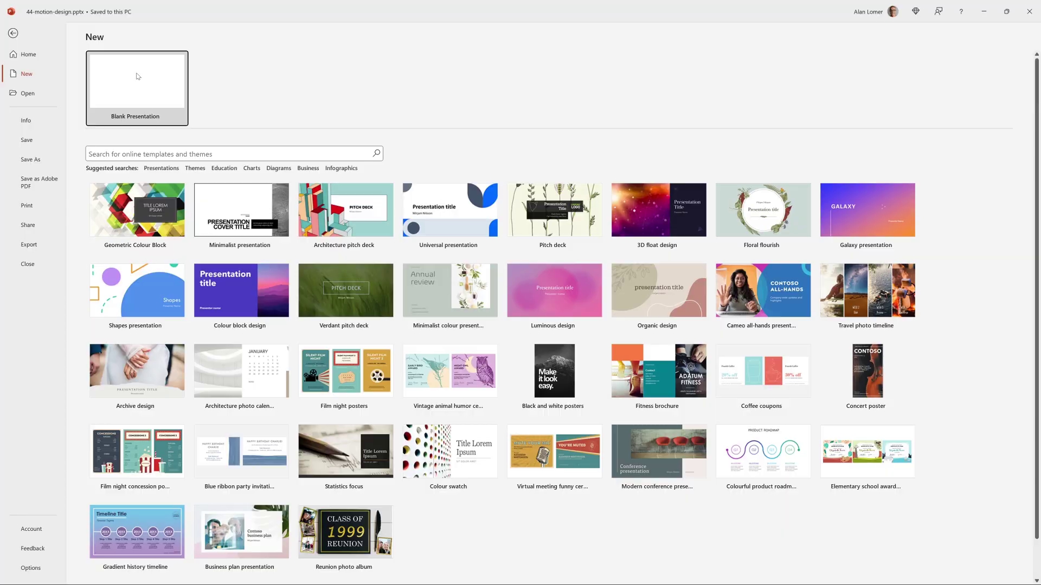
Create a new blank presentation and switch its slide to the Blank layout
click(139, 76)
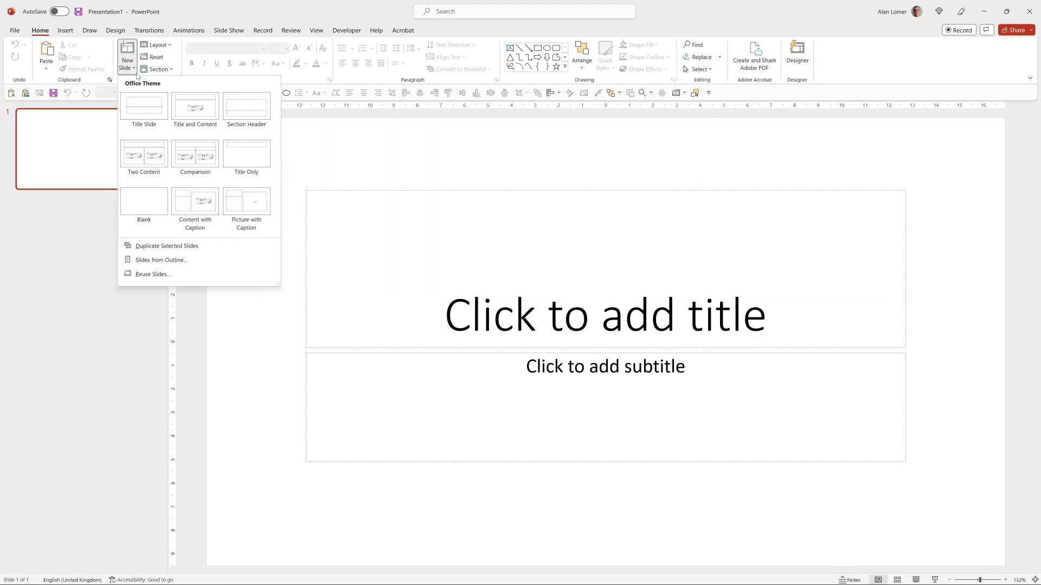
right_click(345, 150)
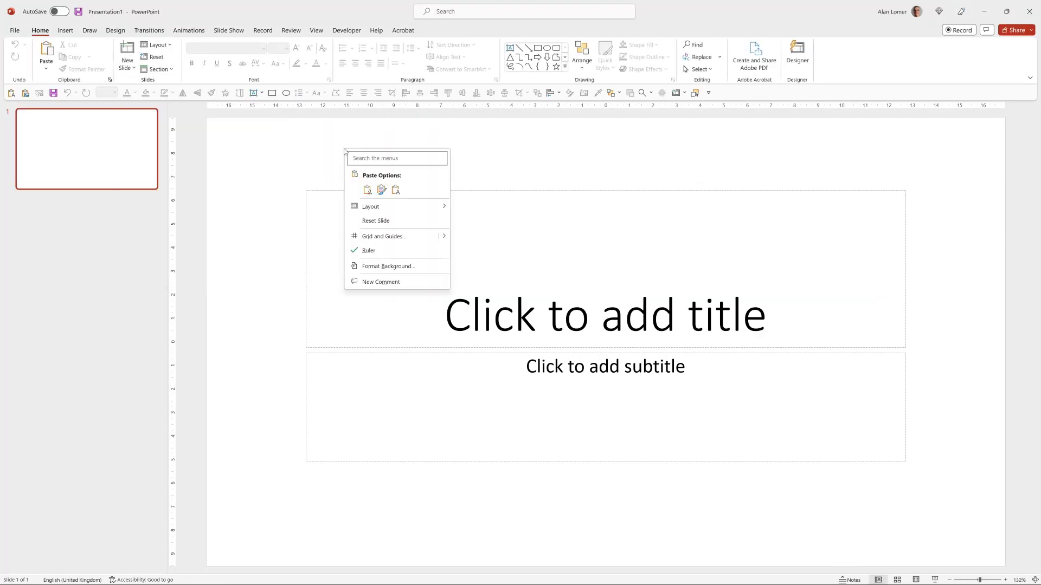
mouse_move(388, 212)
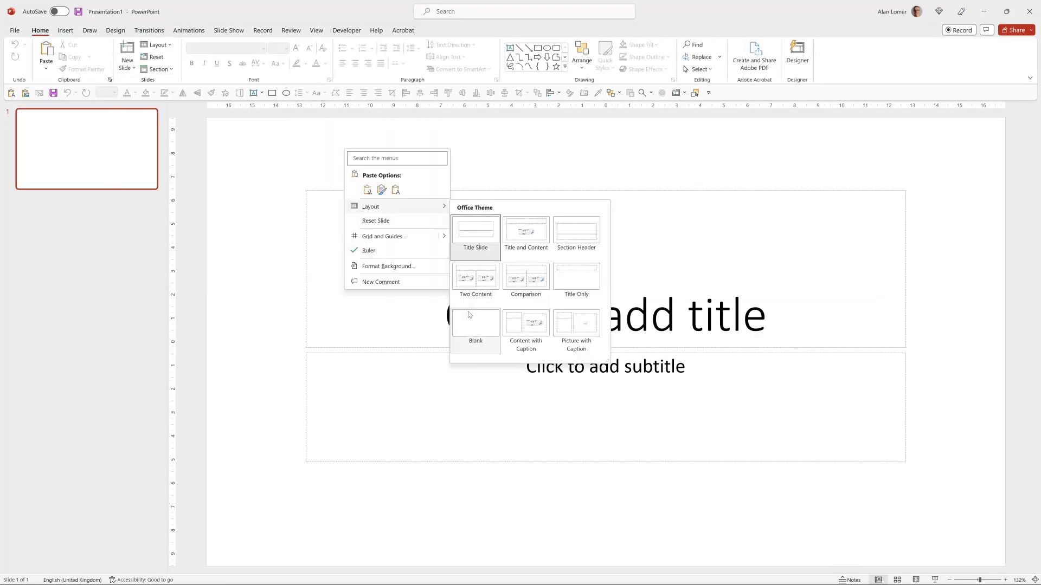
click(473, 337)
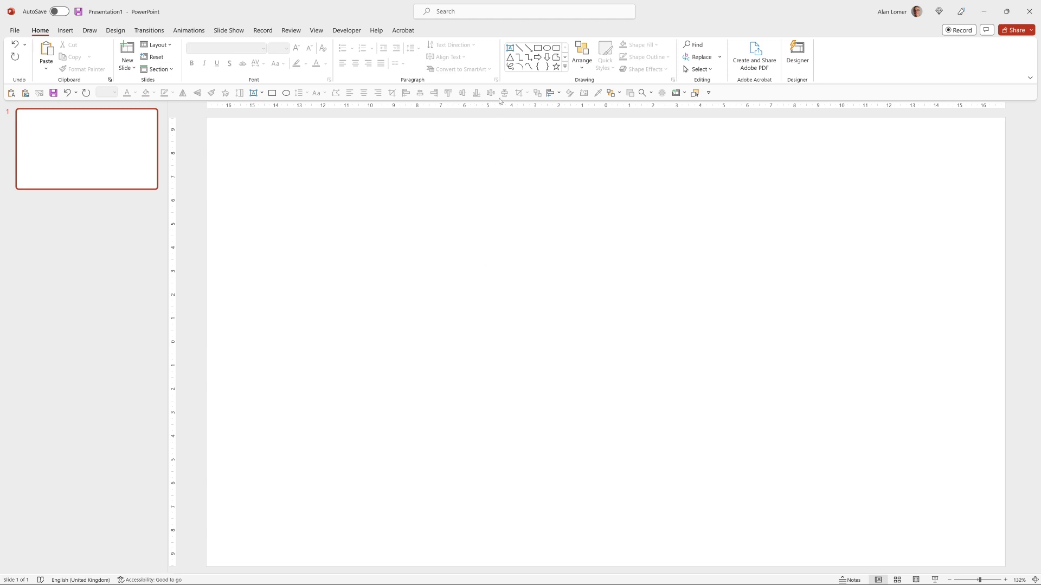
Add a text box with a column of D letters, one per line, and move it up-left
click(253, 92)
click(372, 246)
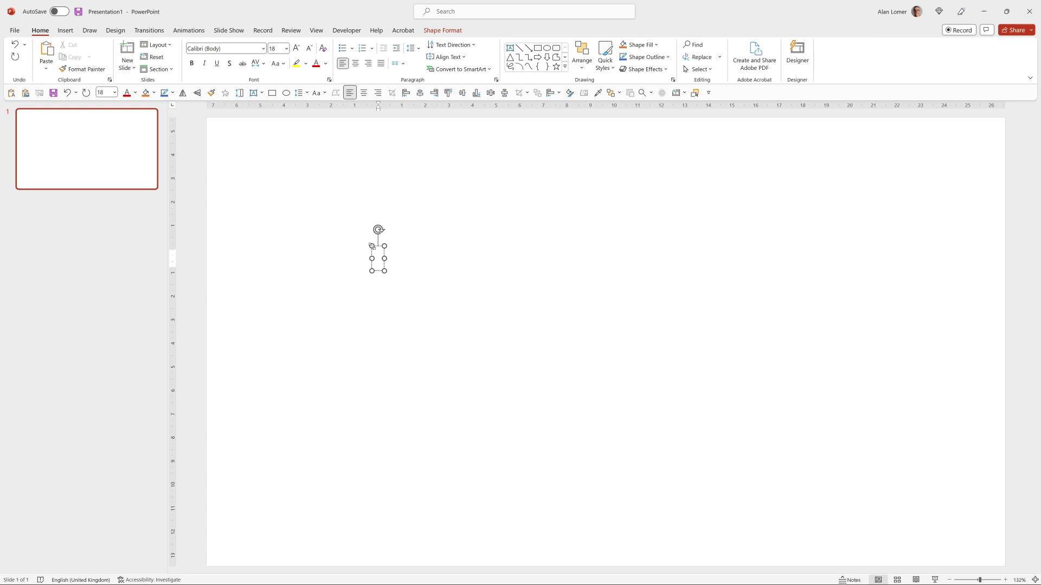
text(D)
key(Return)
text(D)
key(Return)
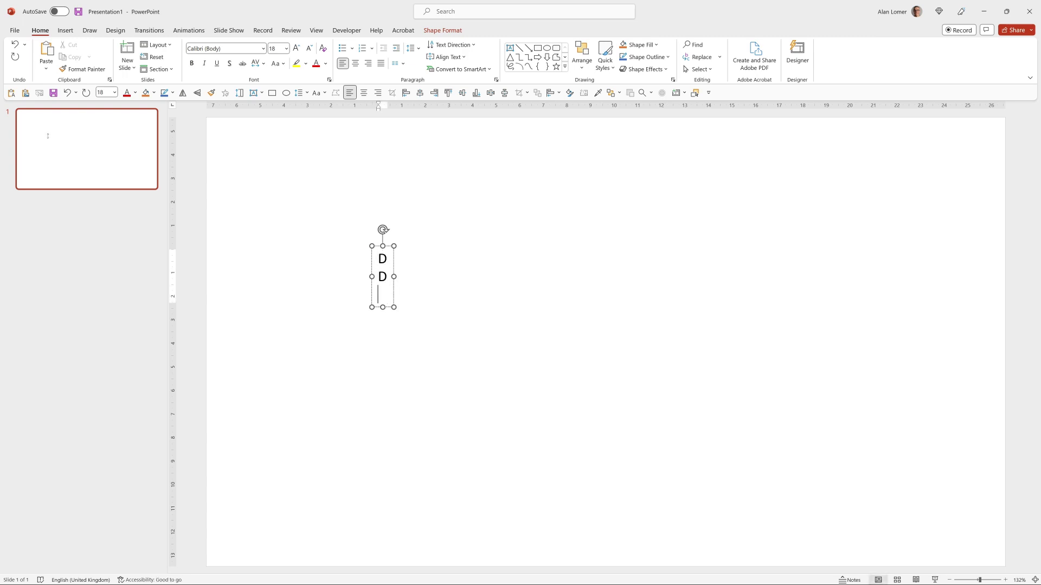
text(D D D D D D D D D D D D D)
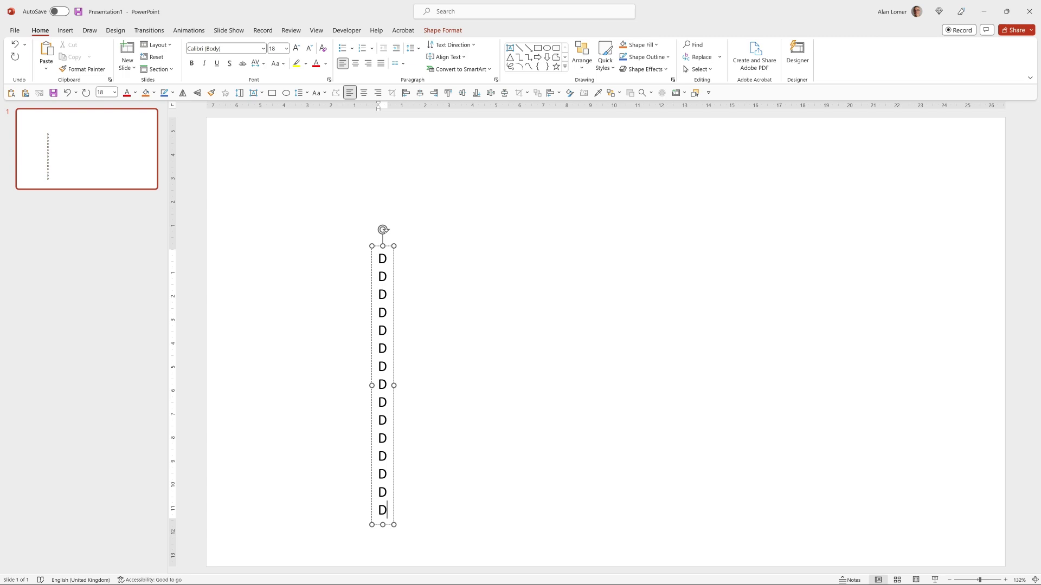
drag(394, 309, 320, 203)
Format the D letters in bold Poppins at size 210
click(225, 49)
text(Poppins)
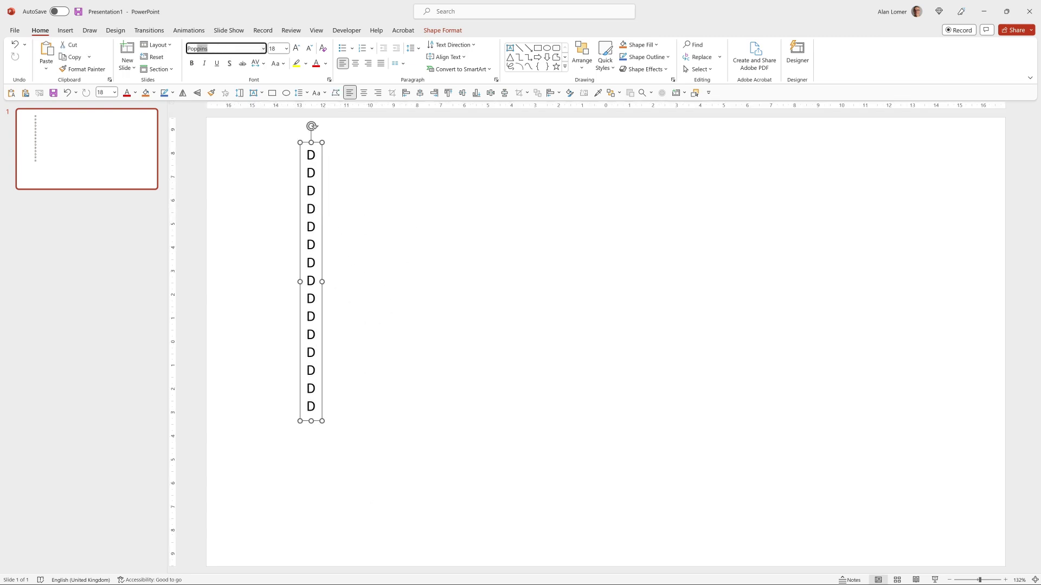
key(Tab)
scroll(243, 49, down, 5)
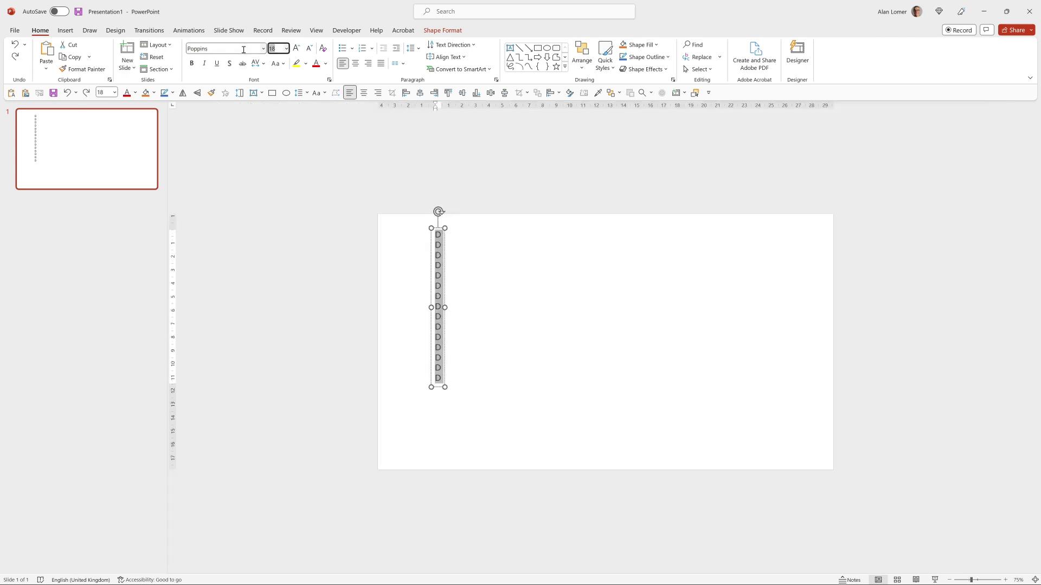
text(210)
key(Return)
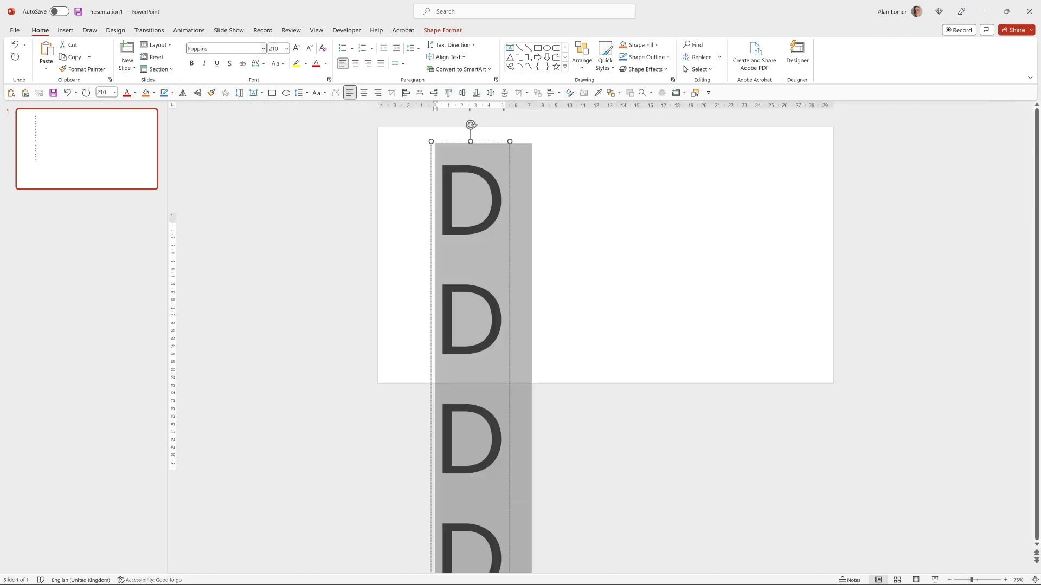
click(191, 64)
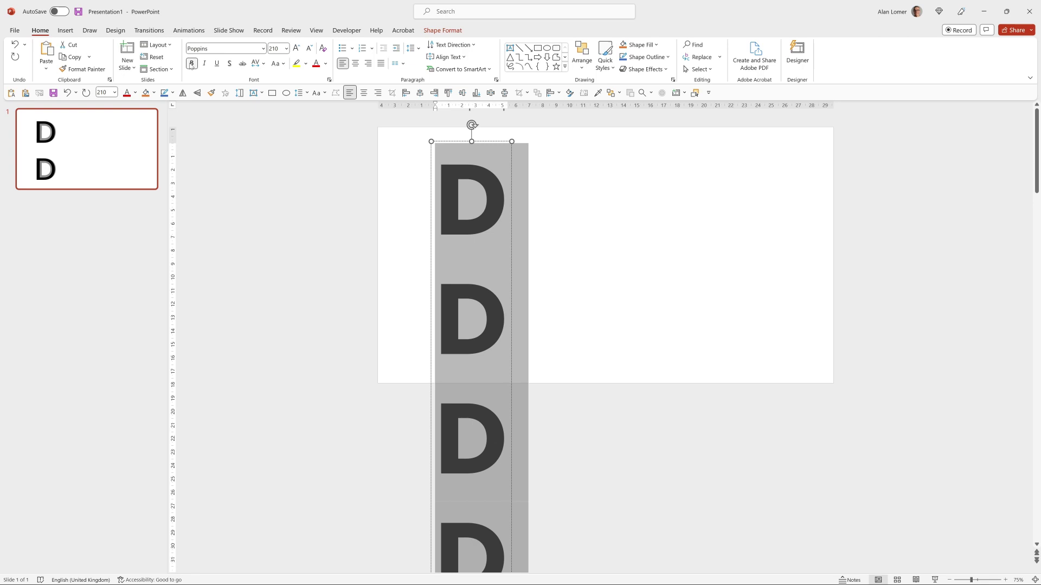
Set the paragraph line spacing to Multiple at 0.61
click(412, 48)
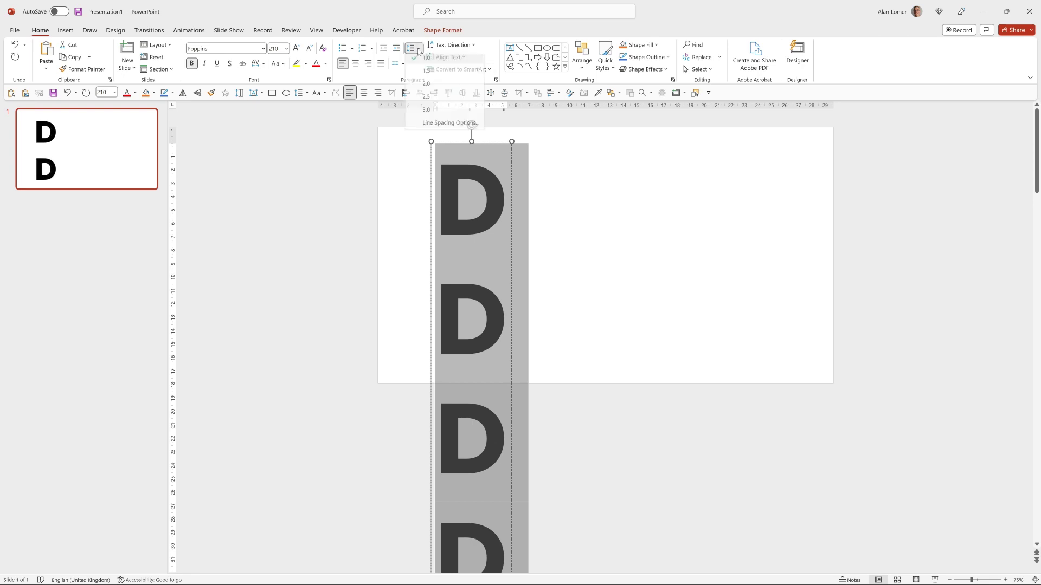
click(439, 127)
click(545, 322)
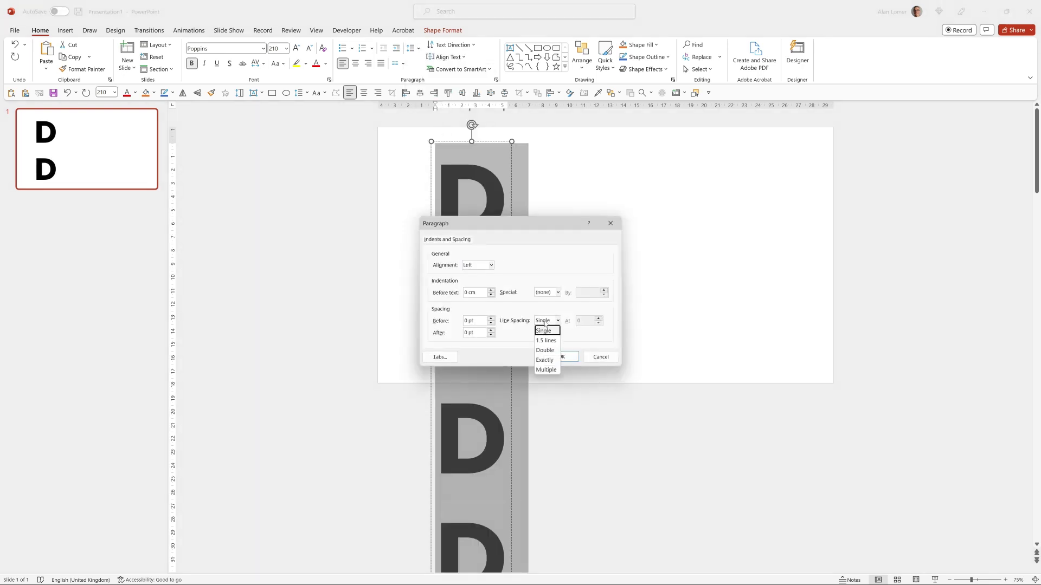
click(552, 373)
key(Tab)
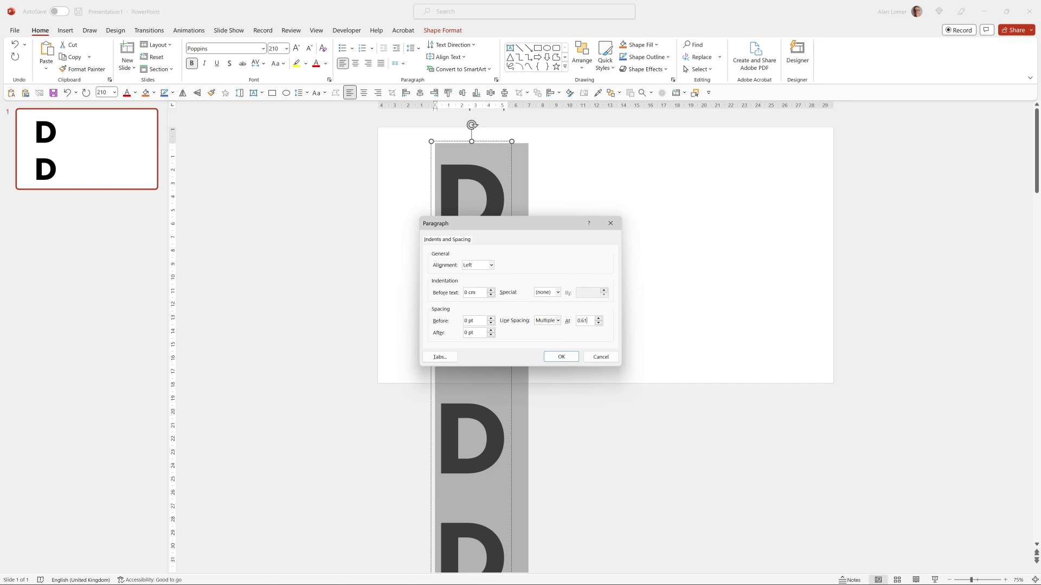
key(Return)
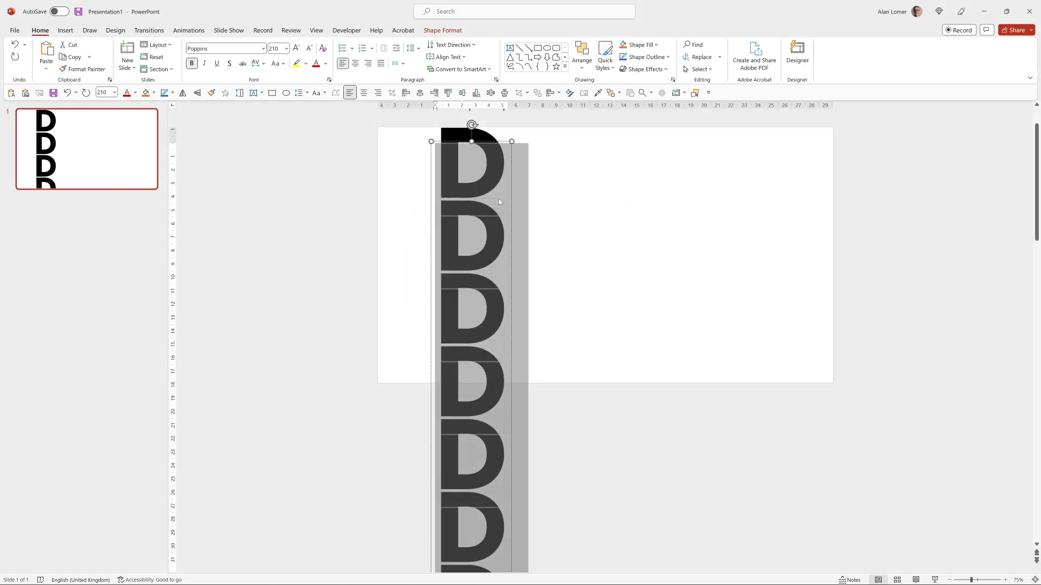
Move the D column to the left edge and duplicate it as an E column
drag(512, 193, 457, 197)
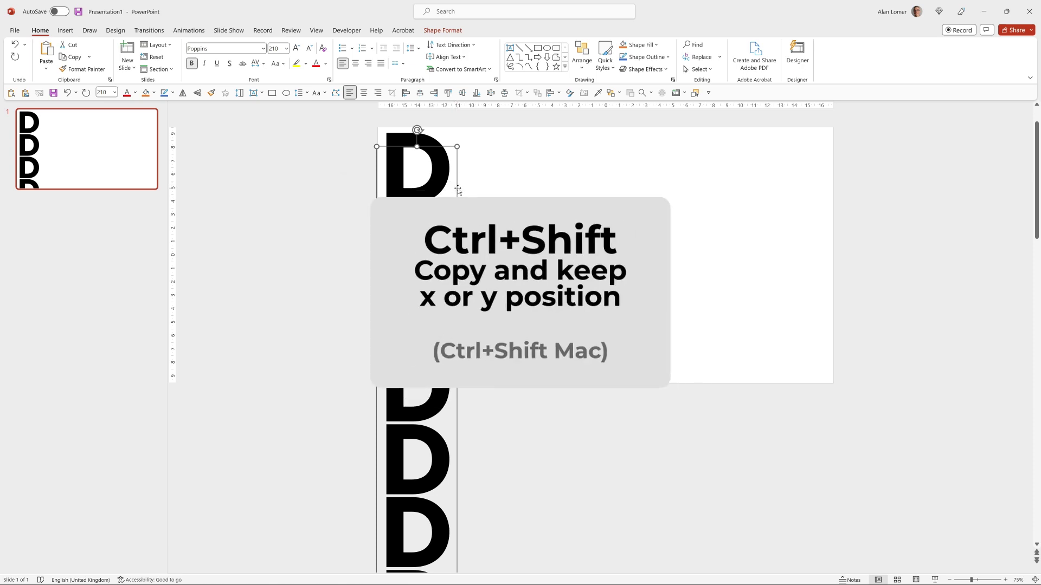
drag(457, 188, 525, 187)
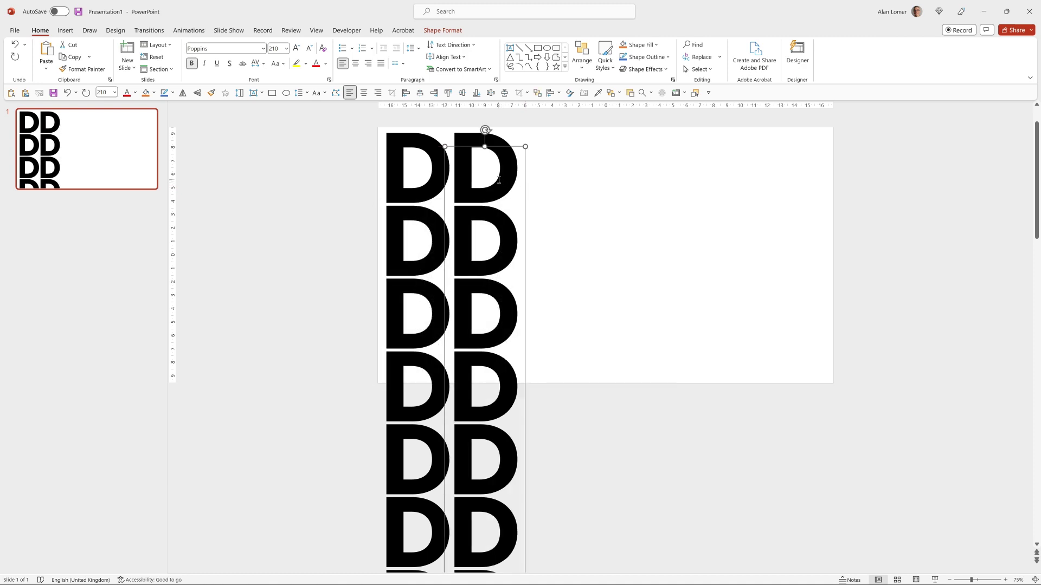
click(499, 180)
key(ctrl+a)
text(E)
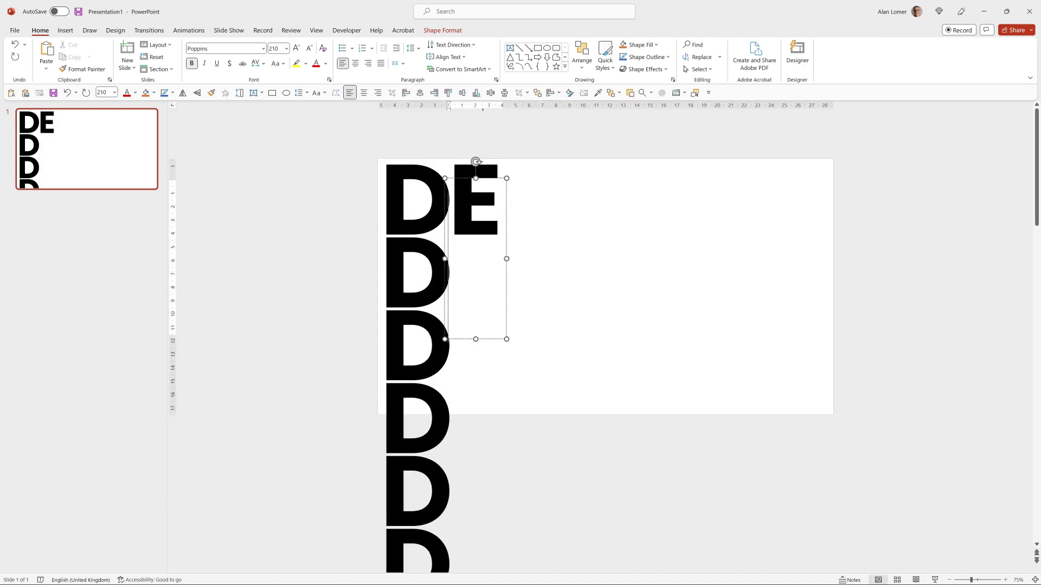
text(EEEEEEEEEEEEEE)
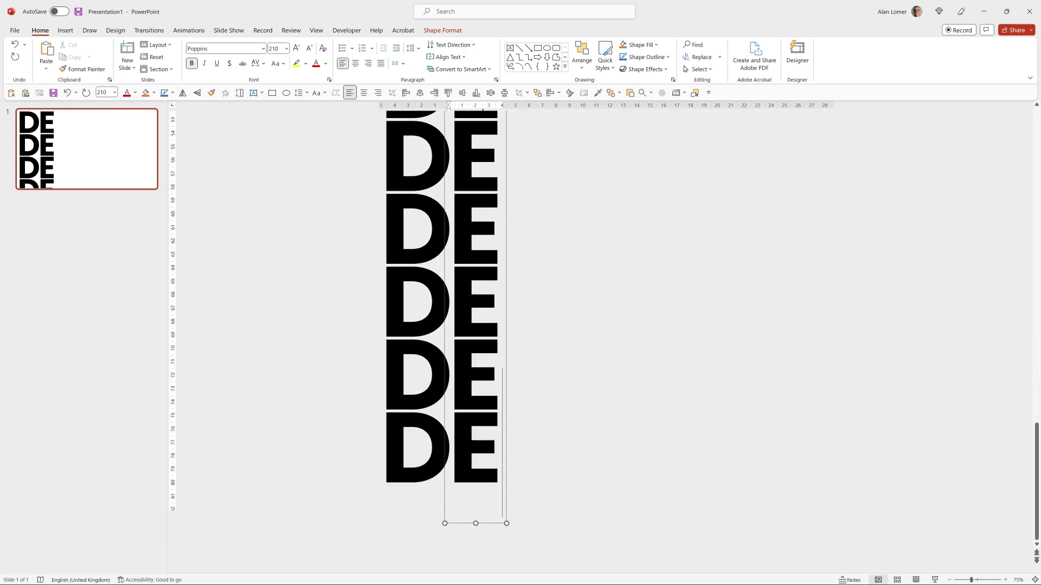
key(Escape)
Add duplicated S and I columns to the right of the E column
drag(508, 194, 560, 194)
text(SSSSSSSSSSSSS)
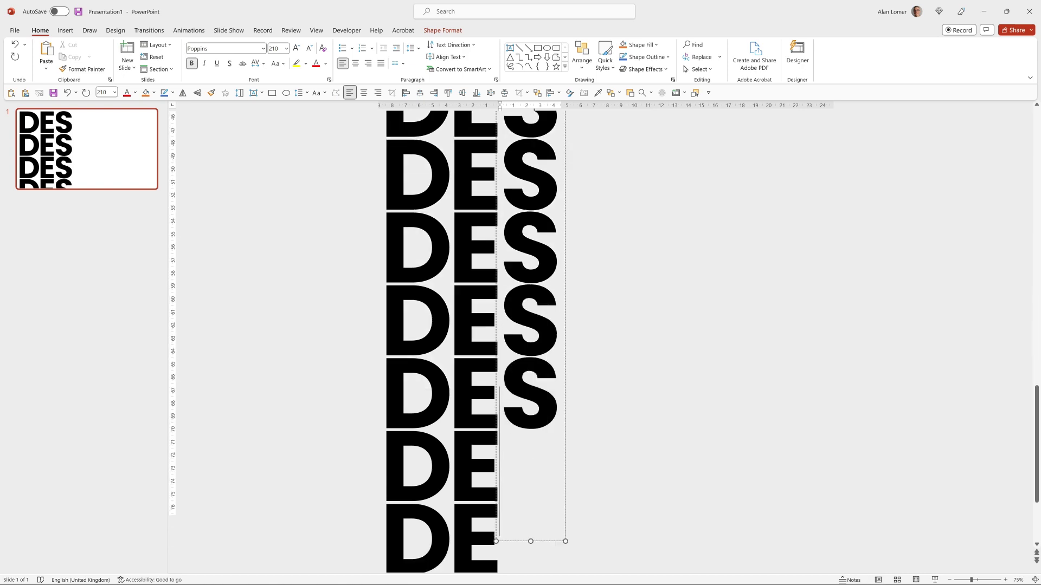
scroll(686, 330, up, 5)
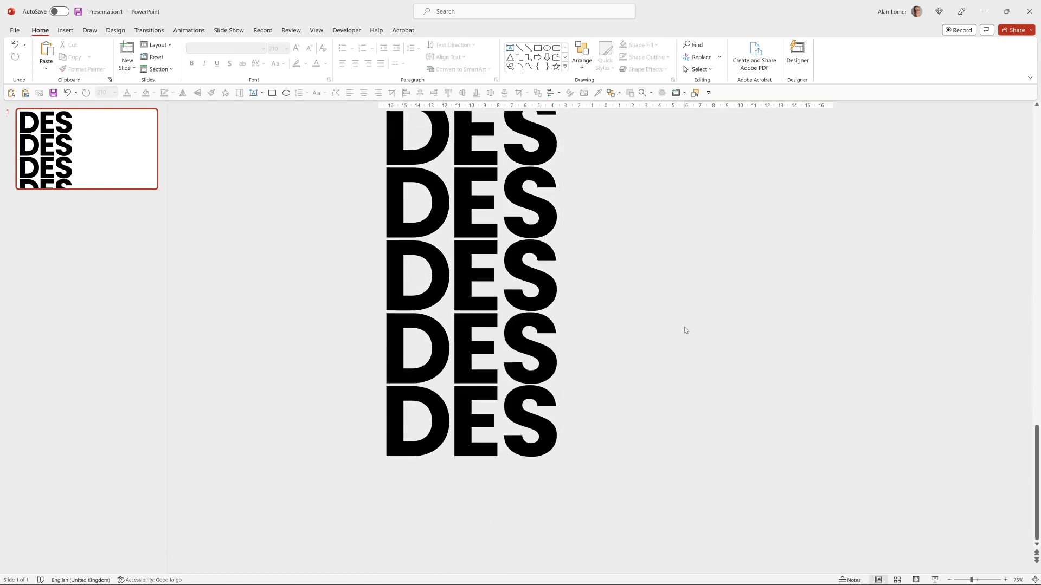
drag(494, 188, 558, 188)
text(IIIIIII)
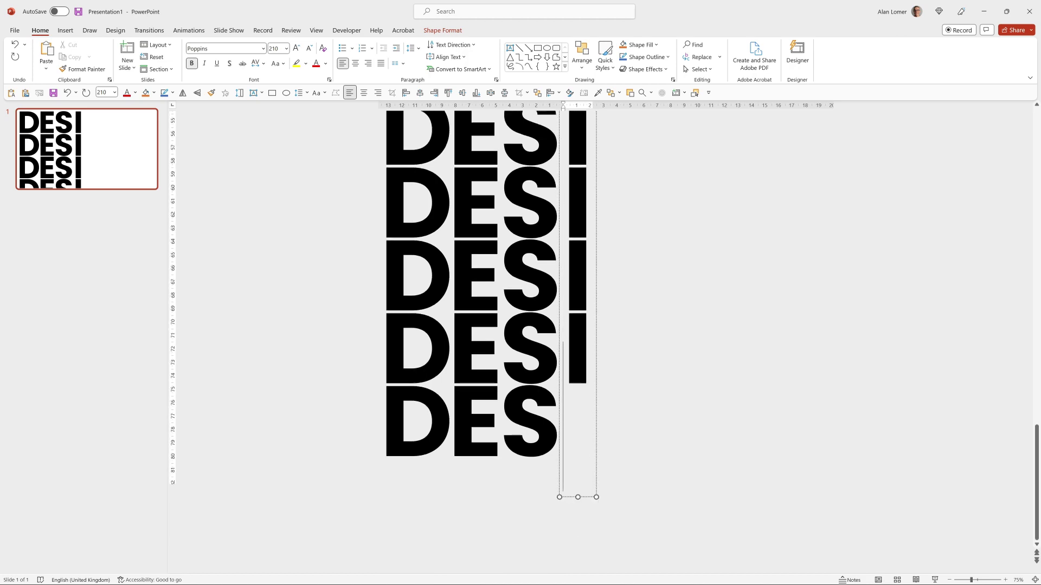
click(710, 284)
Add duplicated G and N columns to finish the DESIGN sequence
scroll(653, 220, up, 1)
drag(596, 208, 634, 207)
text(GGGGGGGGGG)
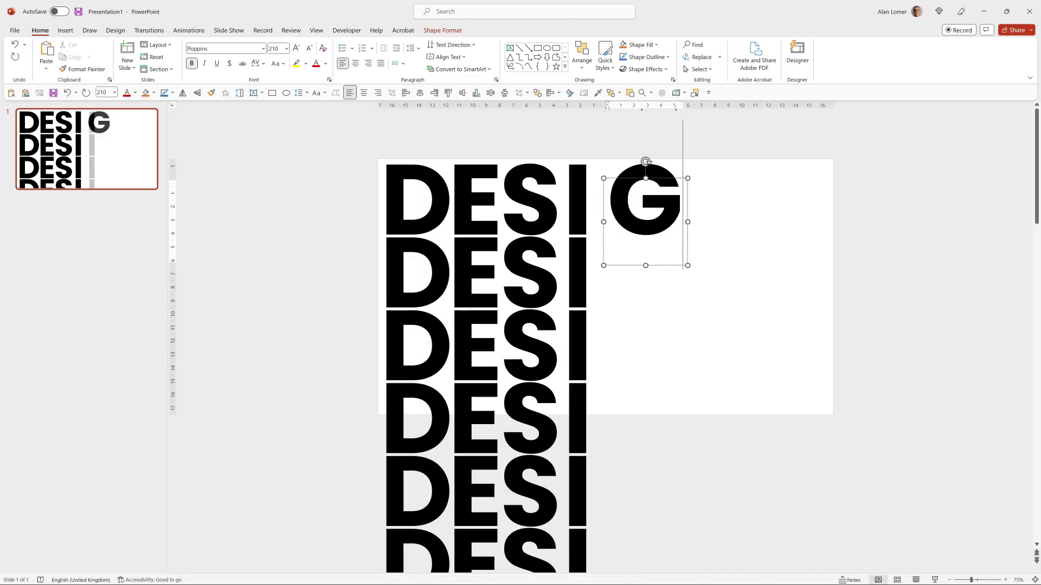
scroll(783, 295, up, 5)
click(782, 295)
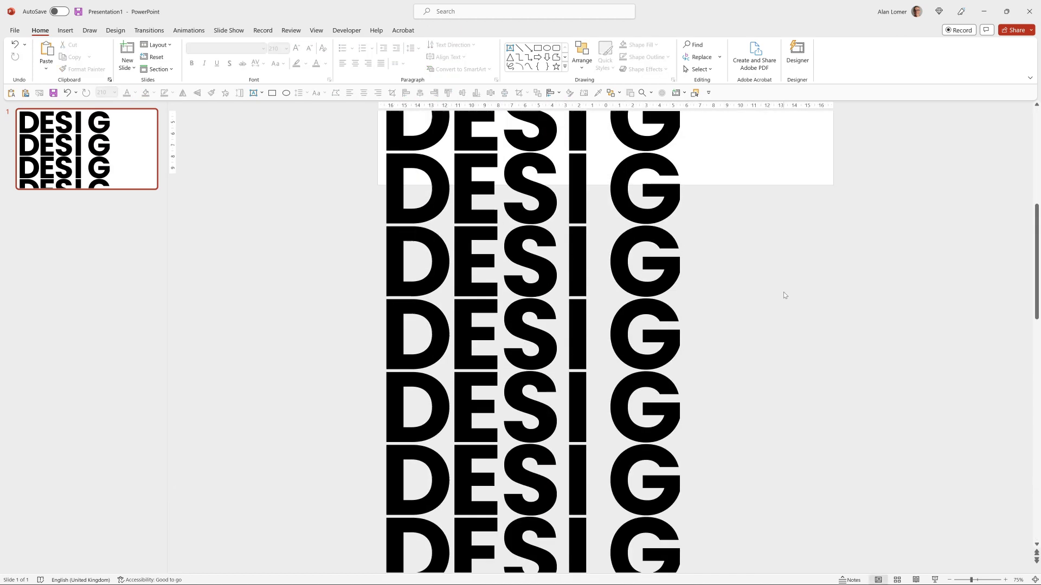
click(645, 201)
drag(645, 201, 715, 199)
key(ctrl+a)
text(NNNNN)
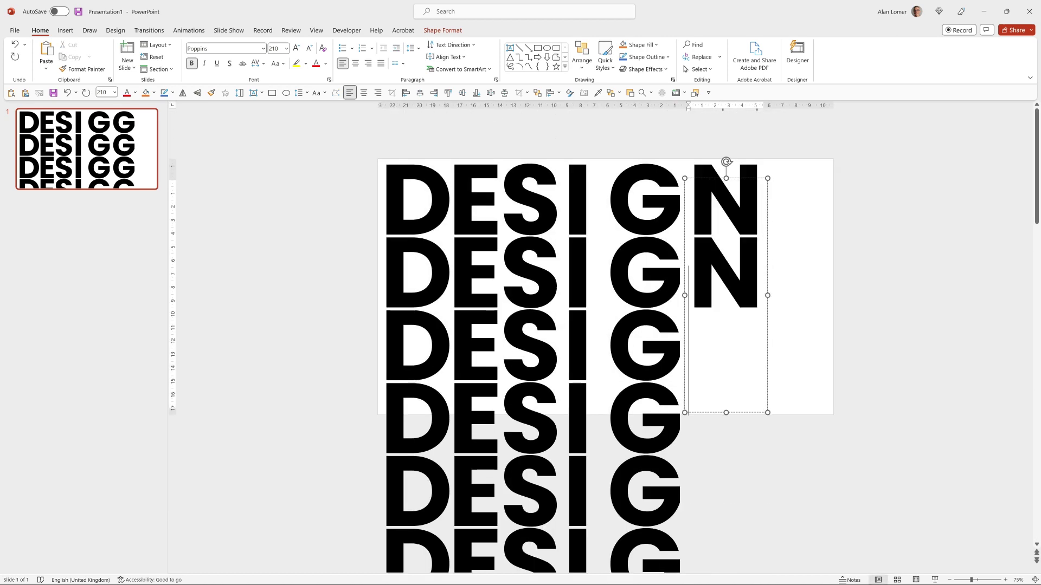
text(NNNNN)
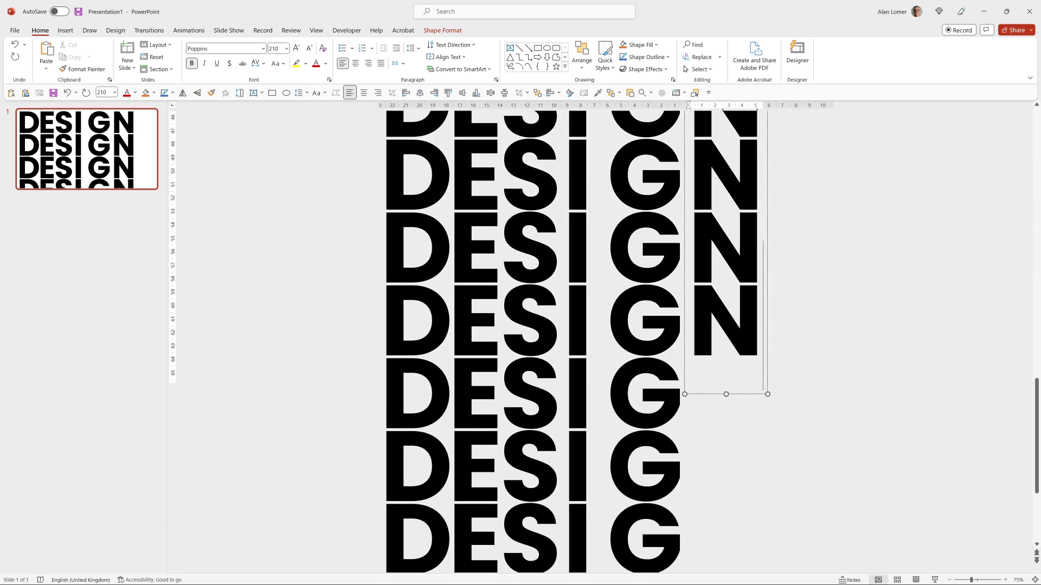
click(792, 295)
Enlarge all the letter columns to 290 pt font size
scroll(791, 297, up, 5)
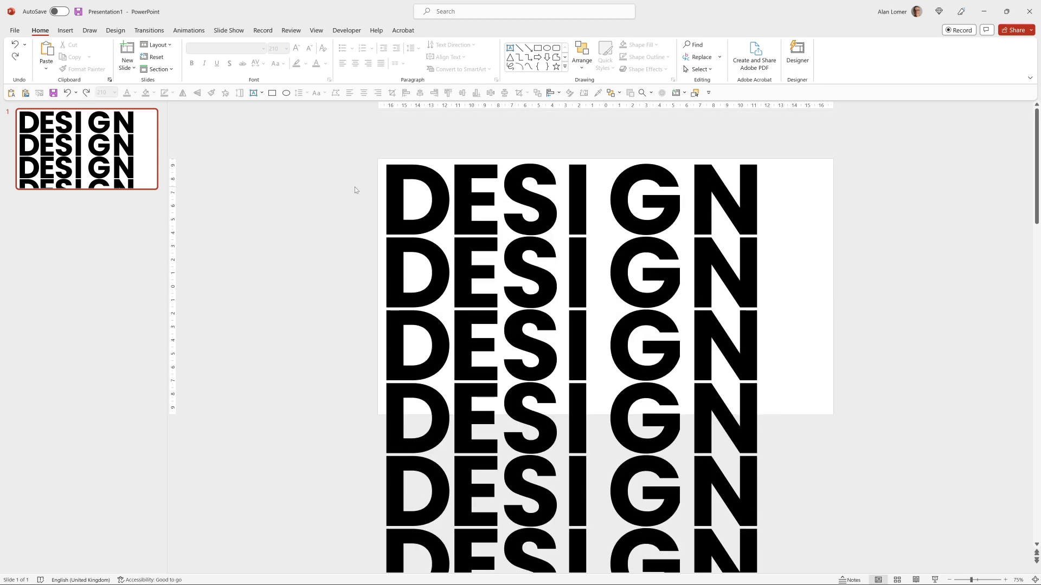
key(ctrl+a)
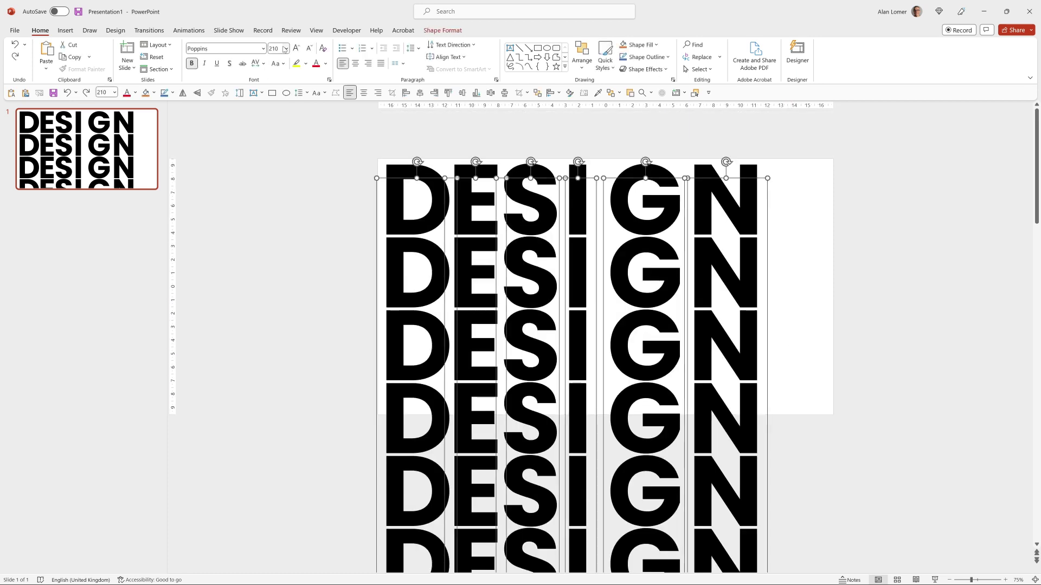
click(281, 48)
text(290)
key(Return)
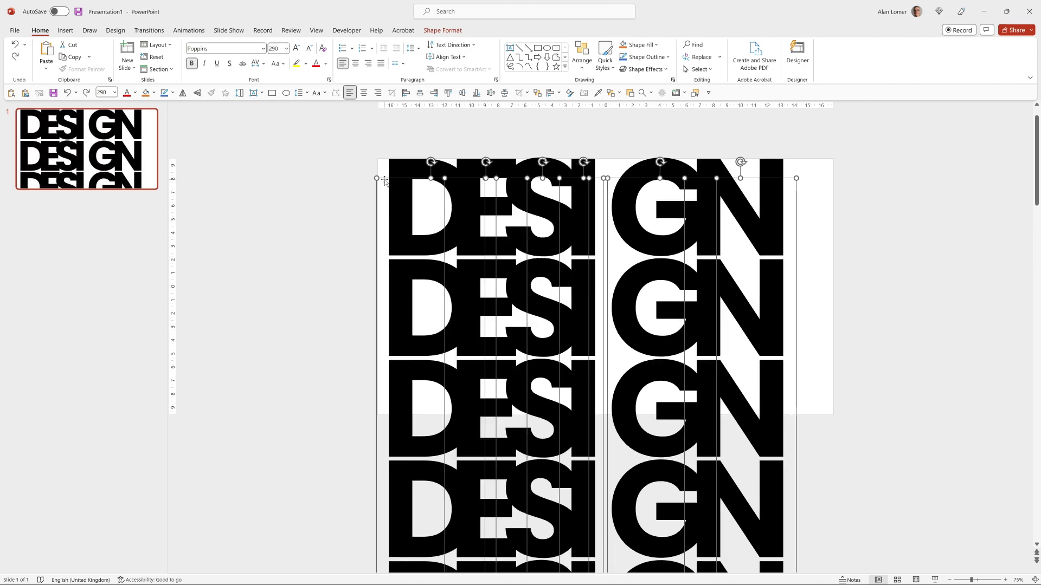
click(379, 183)
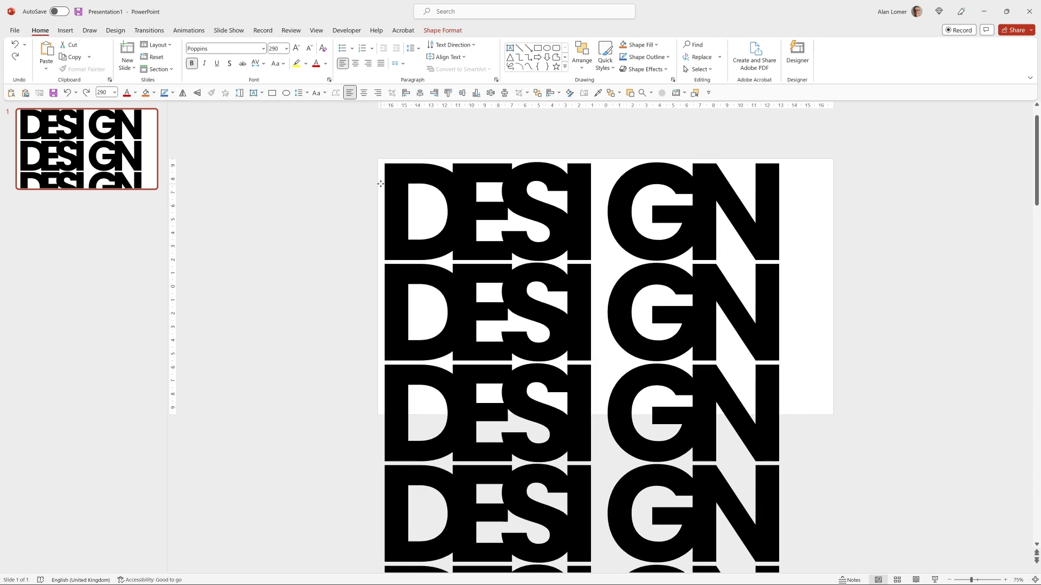
click(340, 186)
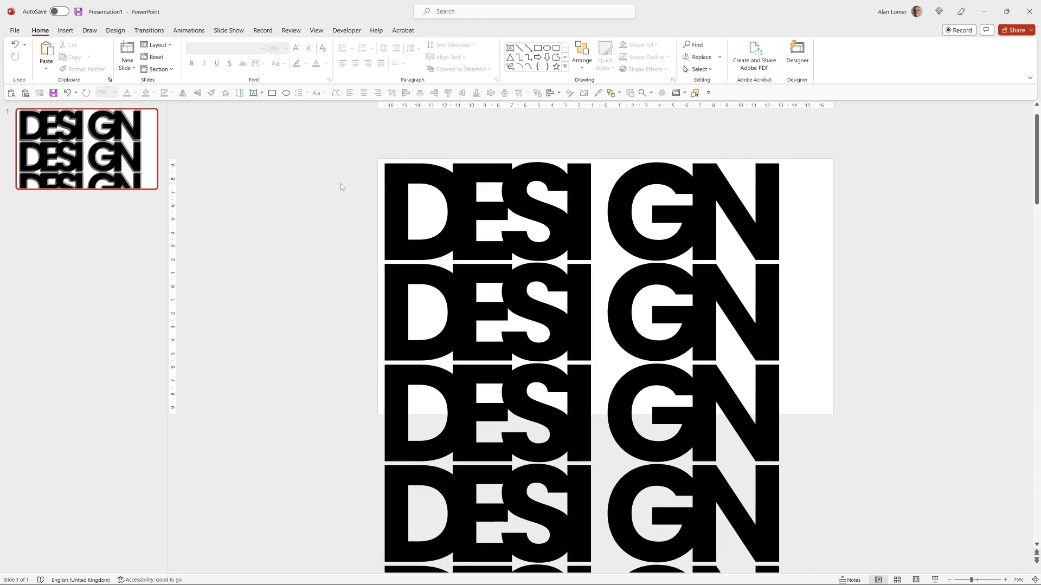
Shift the E, S, I, G and N columns together to the right, clear of D
click(463, 184)
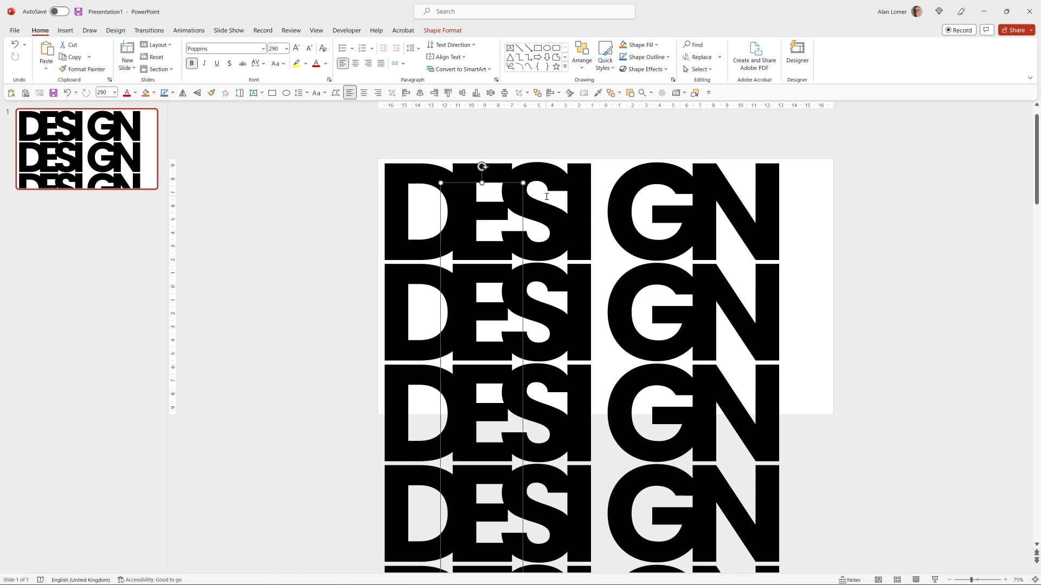
shift+click(545, 197)
shift+click(593, 203)
shift+click(650, 199)
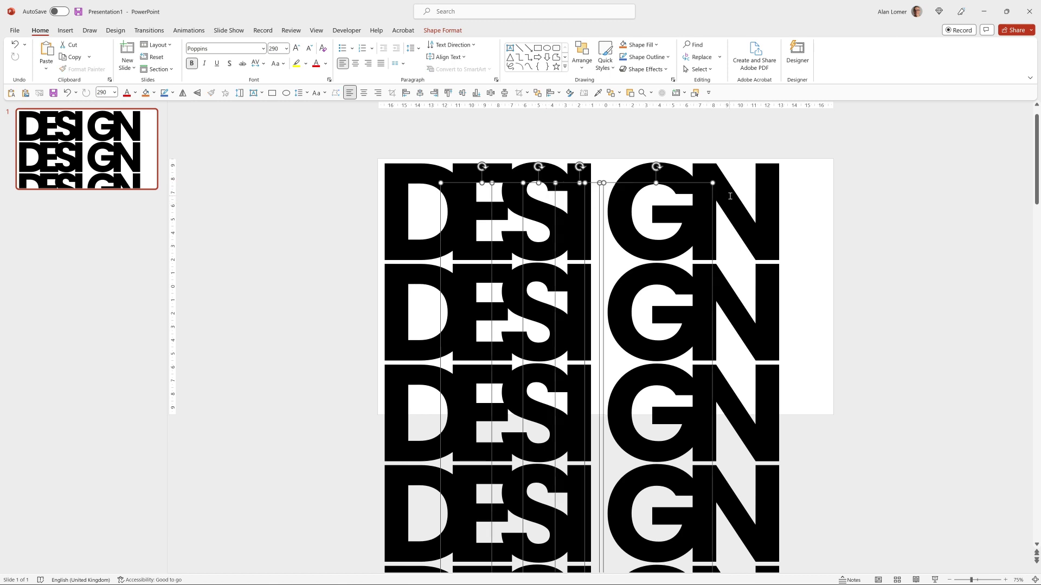
shift+click(730, 196)
drag(440, 209, 461, 216)
click(599, 152)
Slide the S, I, G and N columns left so each sits against the previous letter
click(604, 200)
click(647, 198)
drag(647, 198, 527, 218)
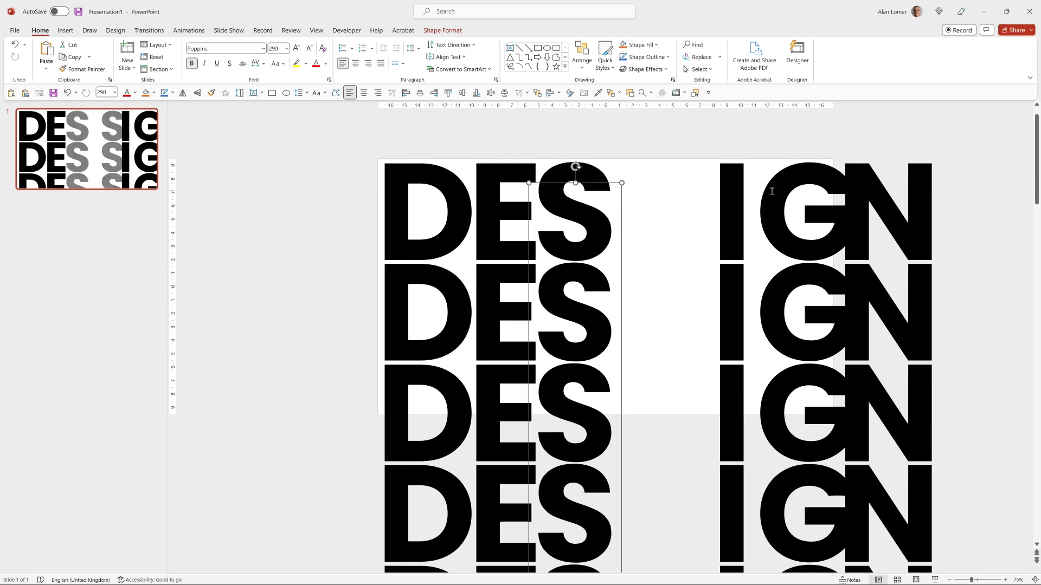
click(723, 204)
drag(707, 207, 603, 226)
click(751, 211)
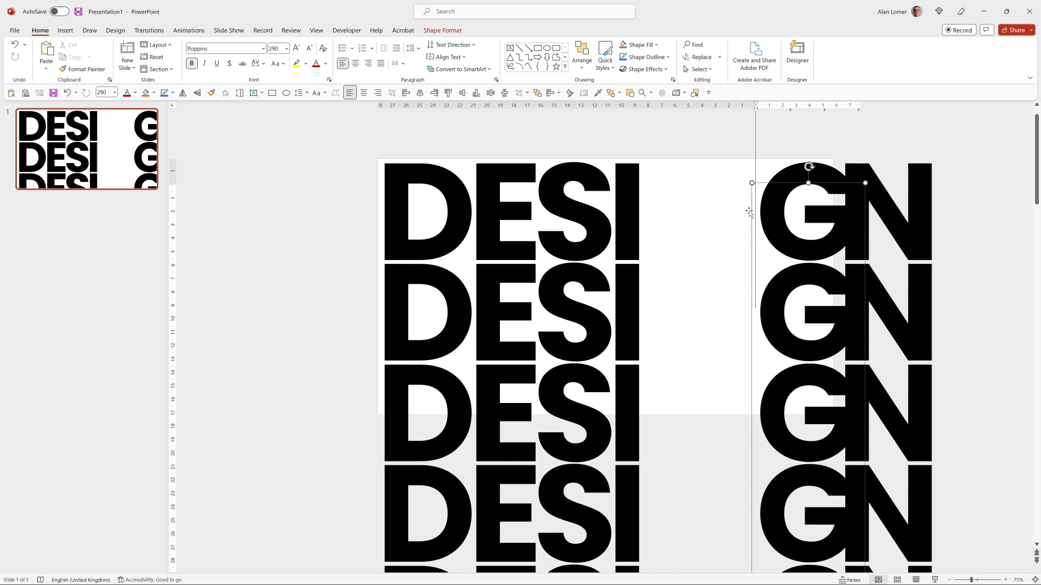
drag(750, 212, 634, 228)
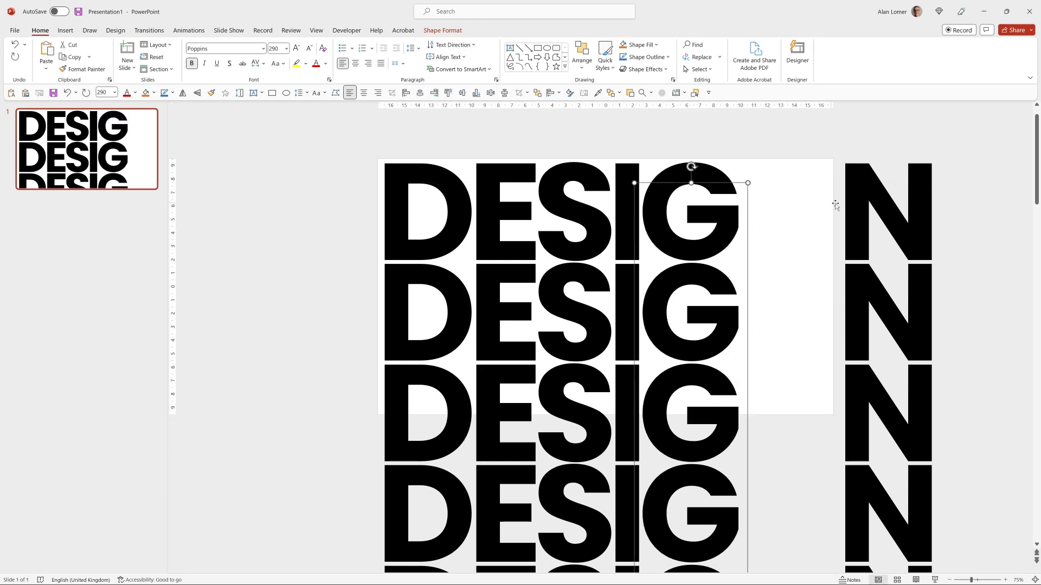
click(852, 199)
drag(834, 212, 729, 222)
click(863, 304)
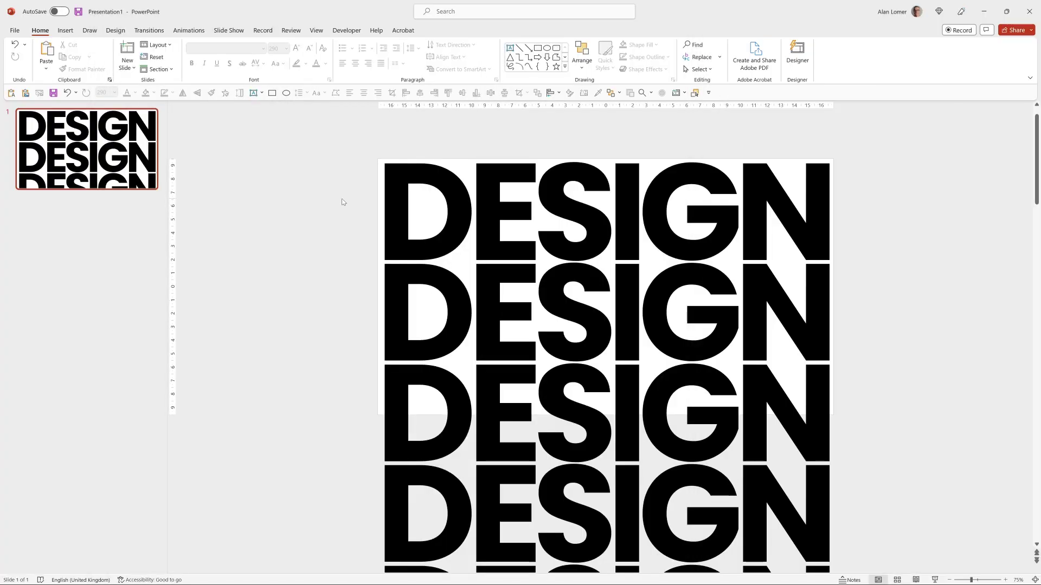
Fill the slide background with solid black through Format Background
right_click(342, 202)
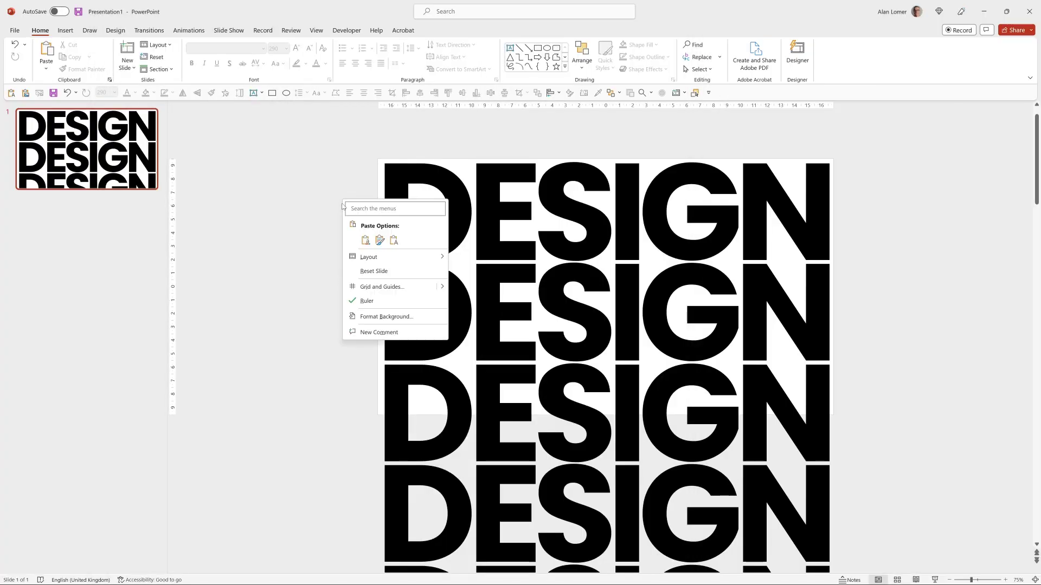
click(386, 316)
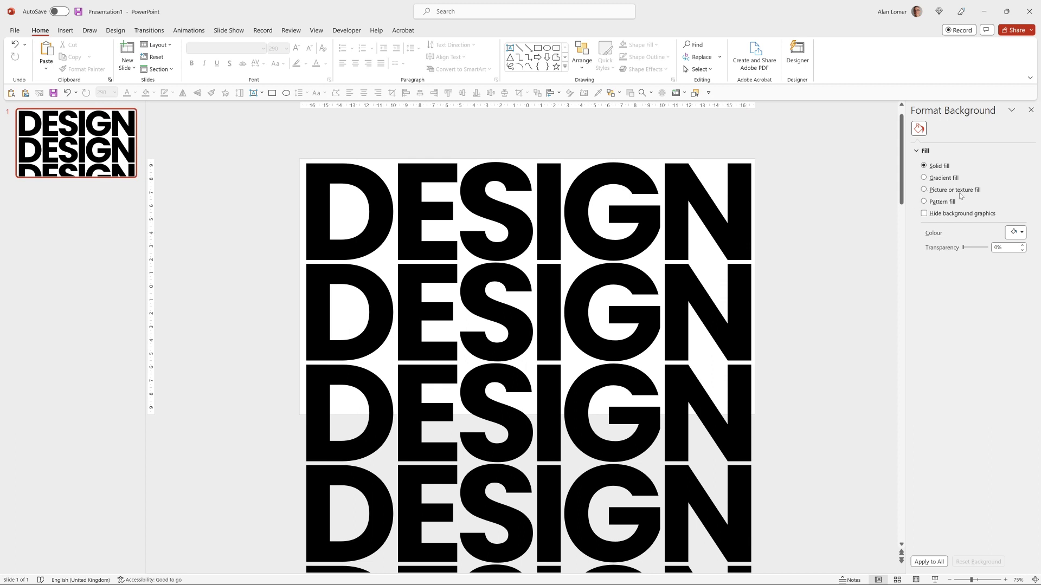
click(1017, 233)
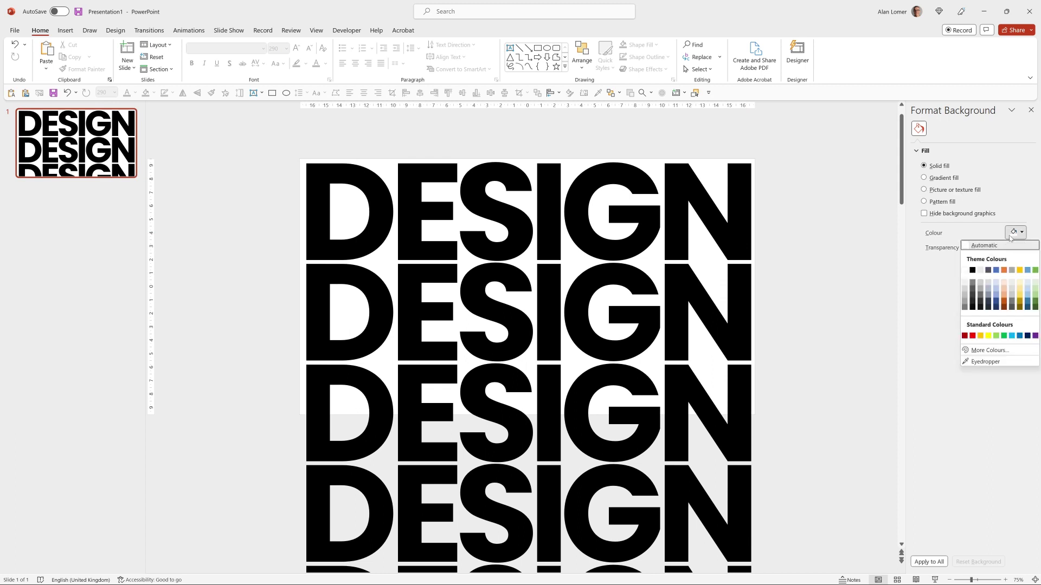
click(973, 270)
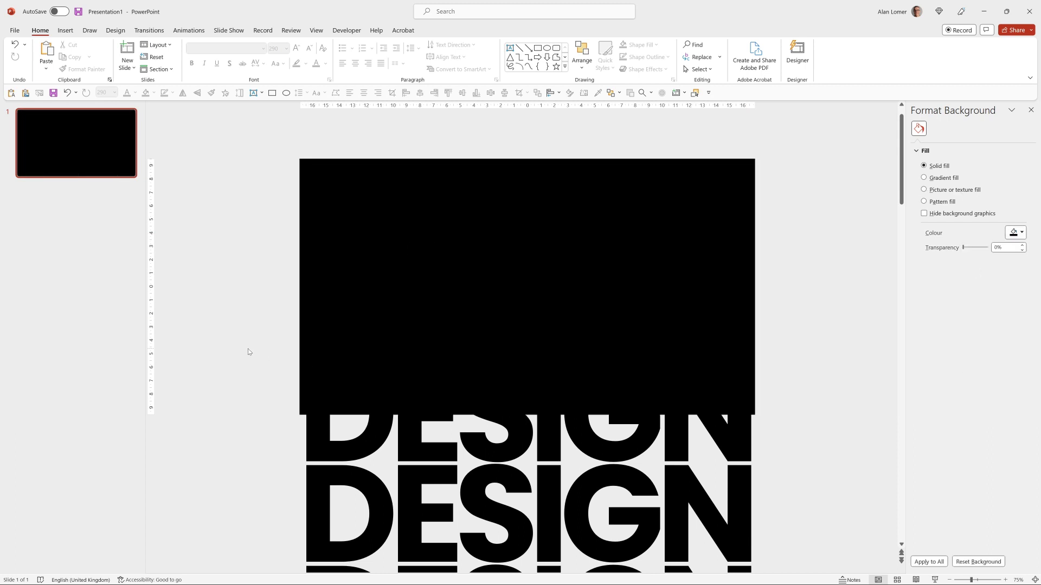
Give all DESIGN letters a solid, light-coloured text outline
key(ctrl+a)
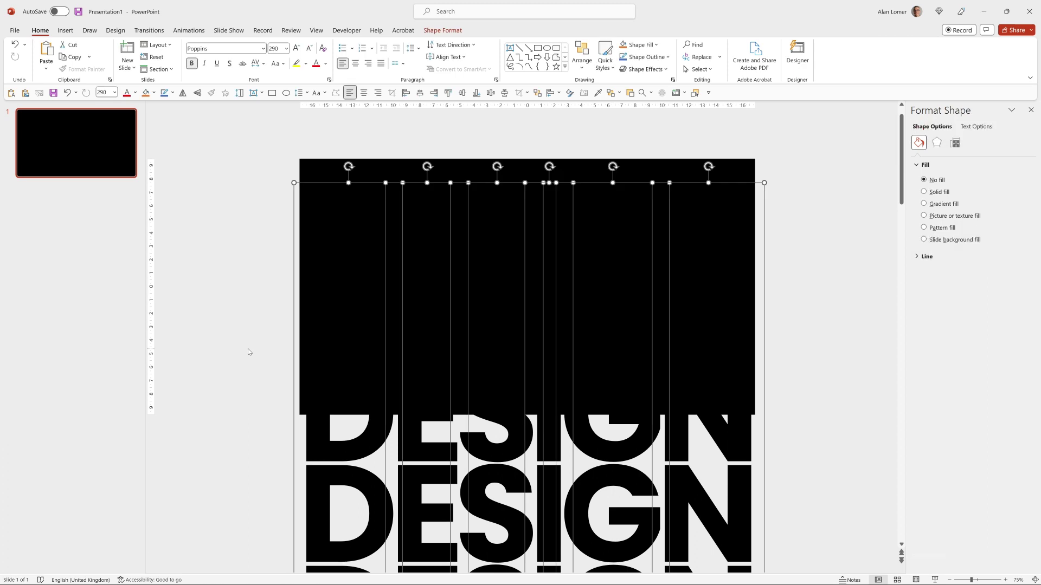
key(ctrl+z)
click(975, 127)
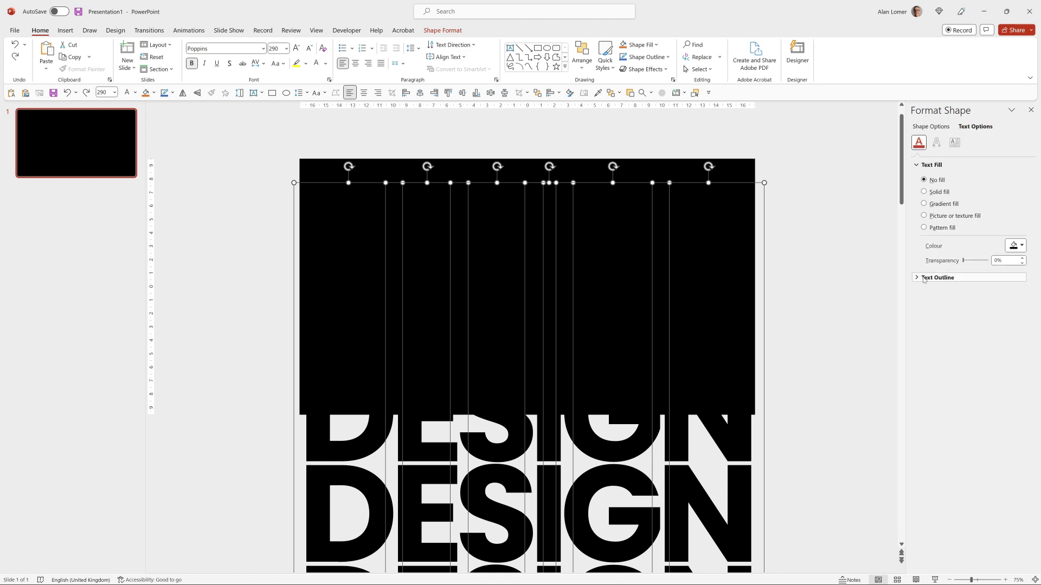
click(925, 278)
click(924, 305)
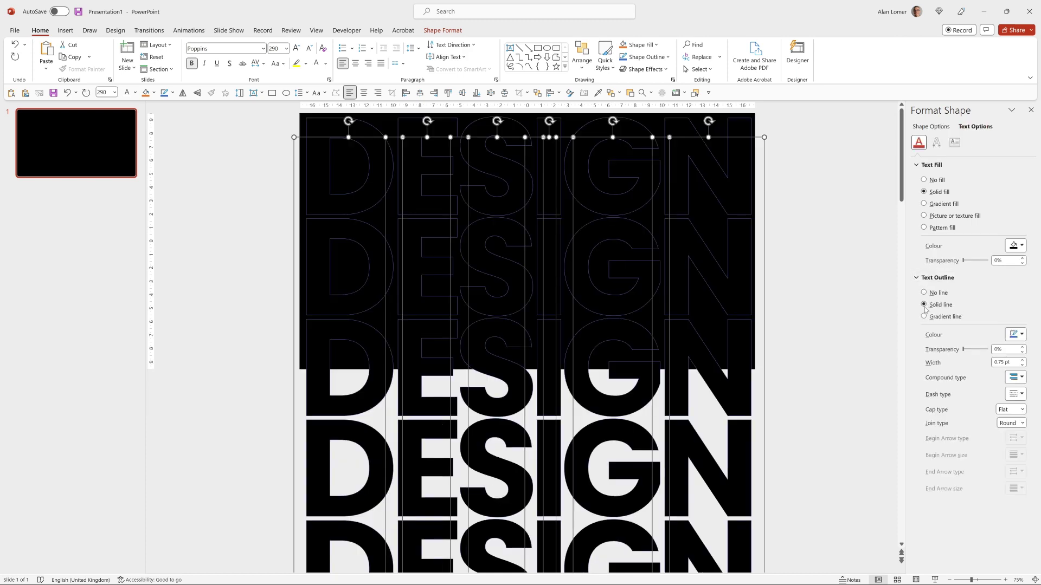
click(1016, 335)
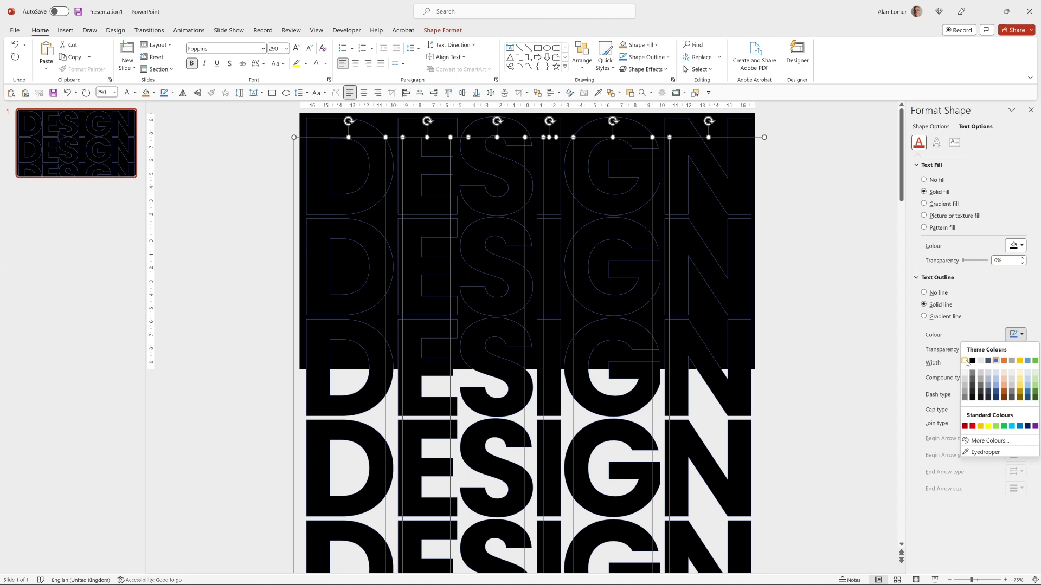
click(965, 361)
Set the letter outline width to 3 pt with a Round cap type
click(966, 363)
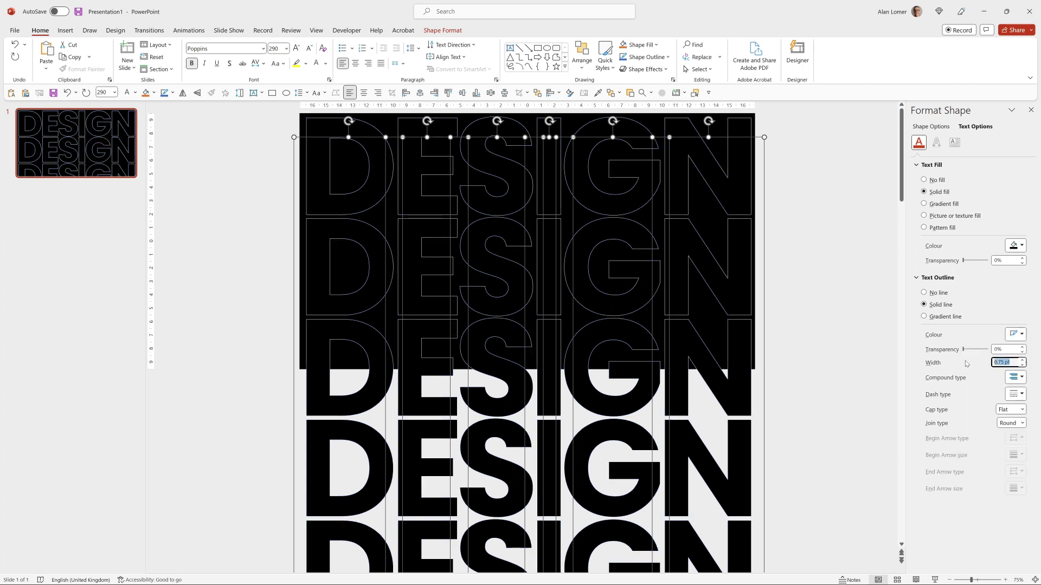
text(3)
key(Return)
key(Tab)
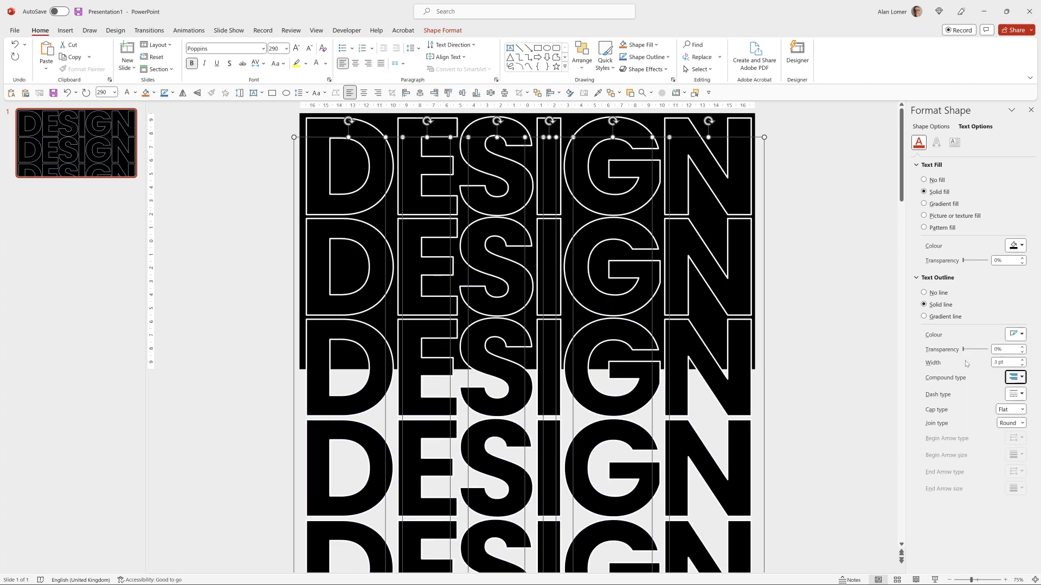
click(1008, 410)
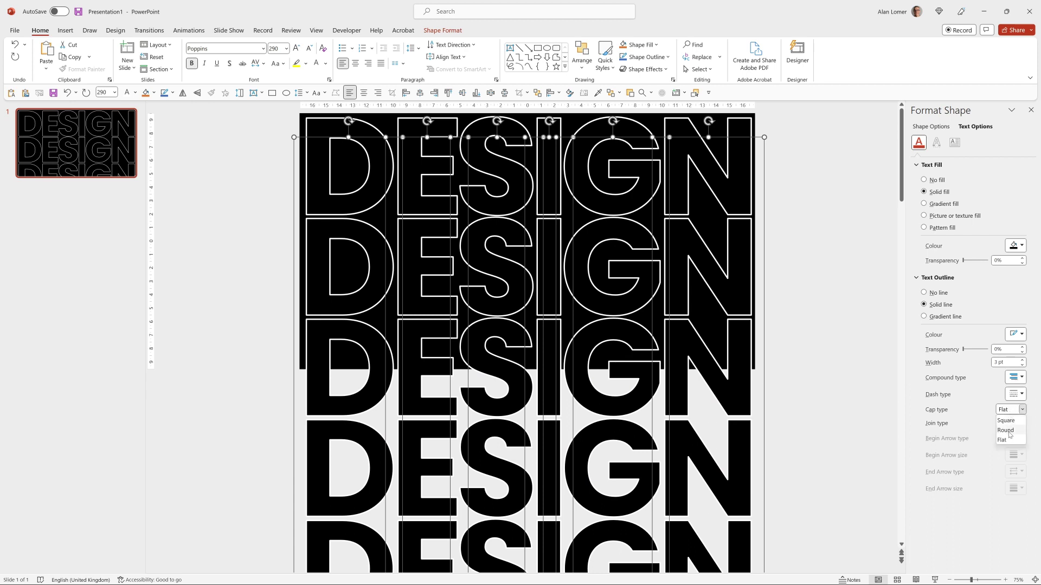
click(1009, 434)
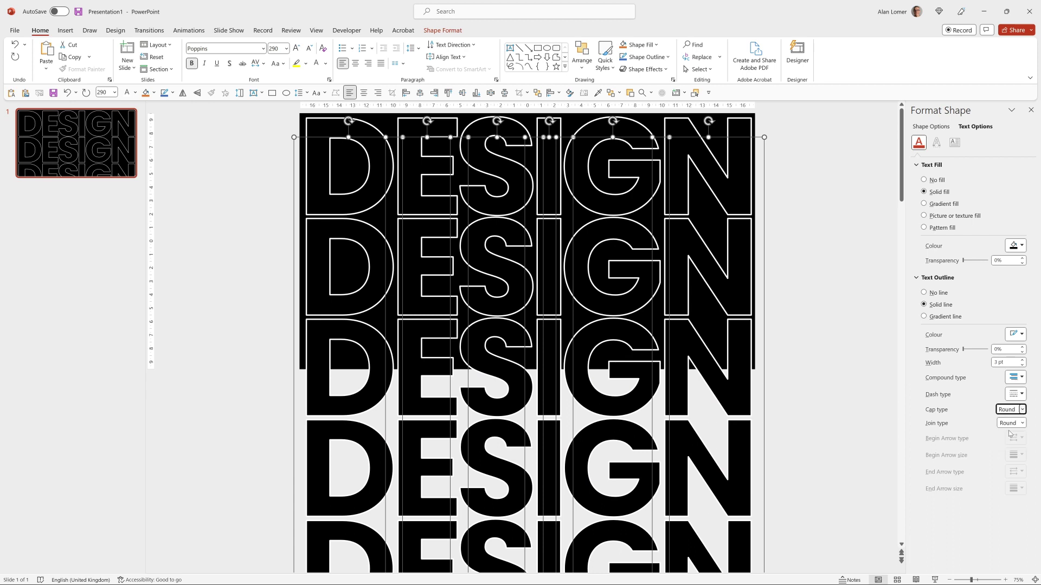
click(251, 287)
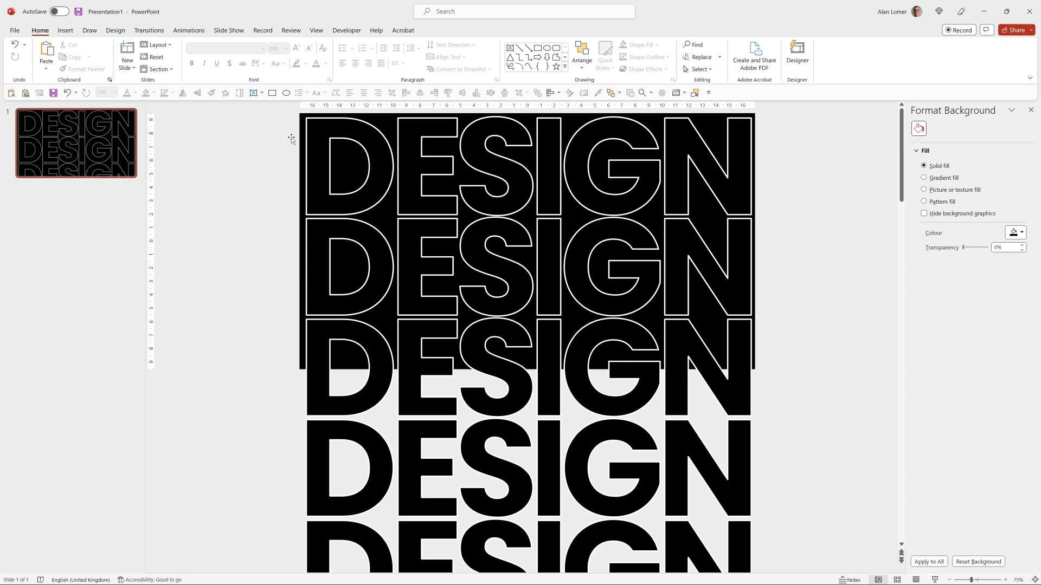
Colour the top-row D, second-row E and top-row S letters white
click(307, 173)
double_click(307, 173)
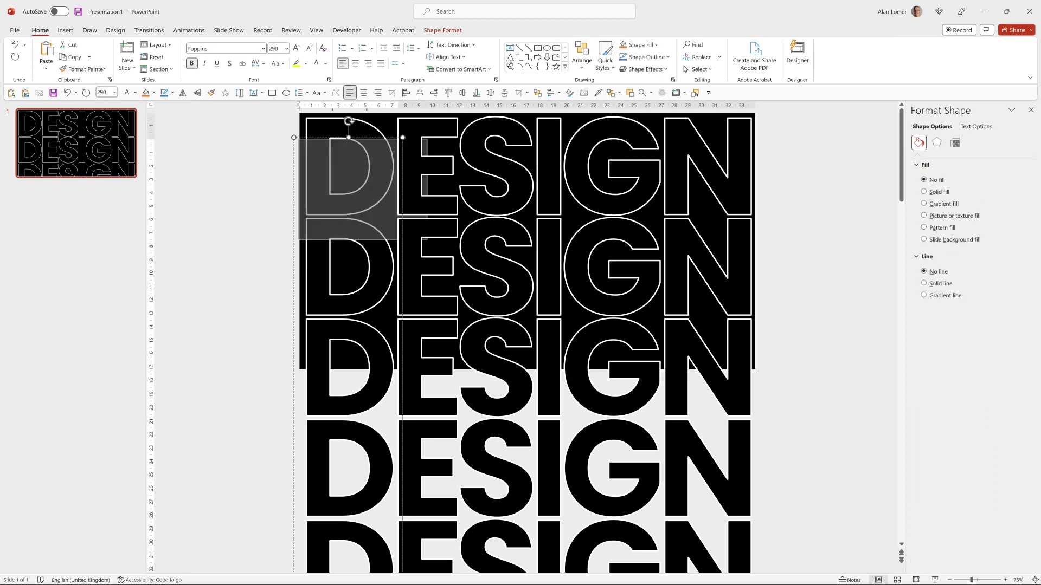
click(316, 63)
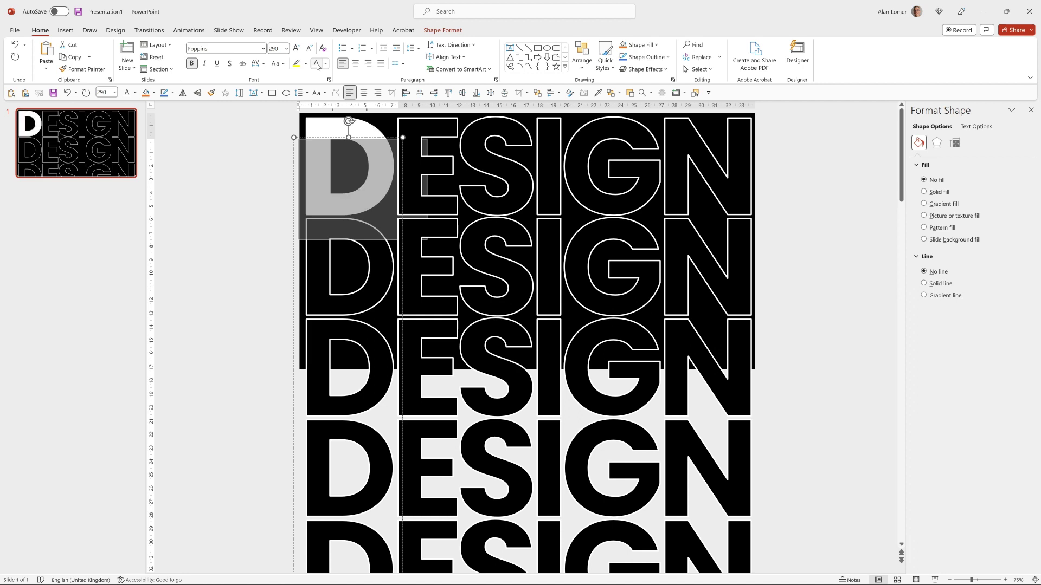
double_click(404, 271)
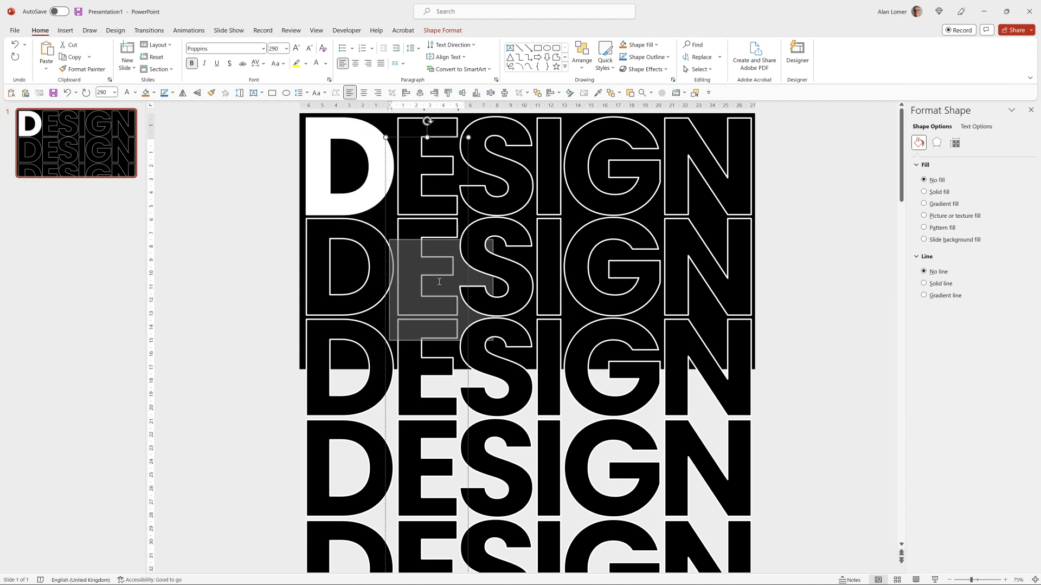
click(317, 64)
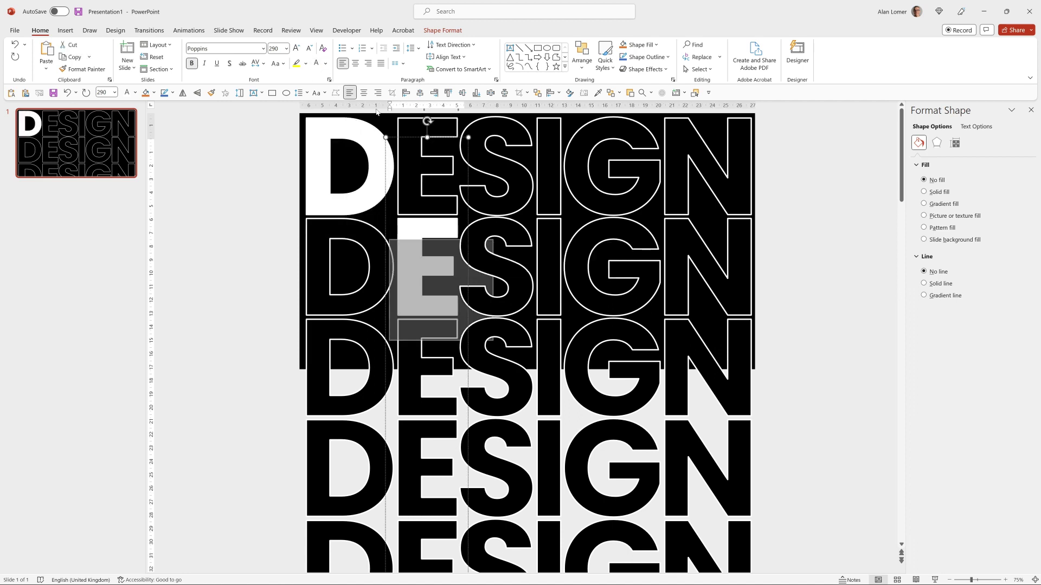
double_click(476, 173)
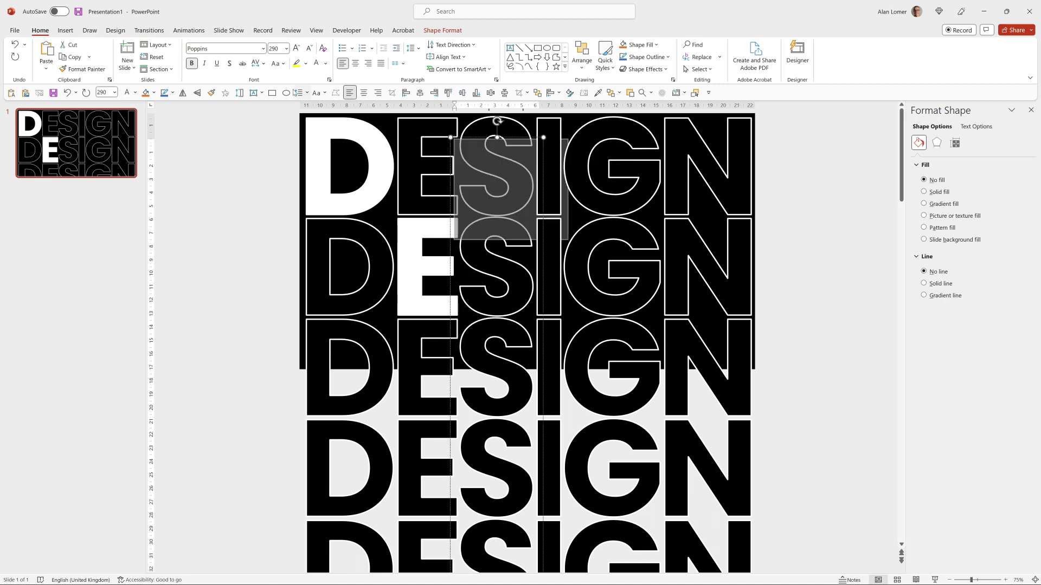
click(319, 65)
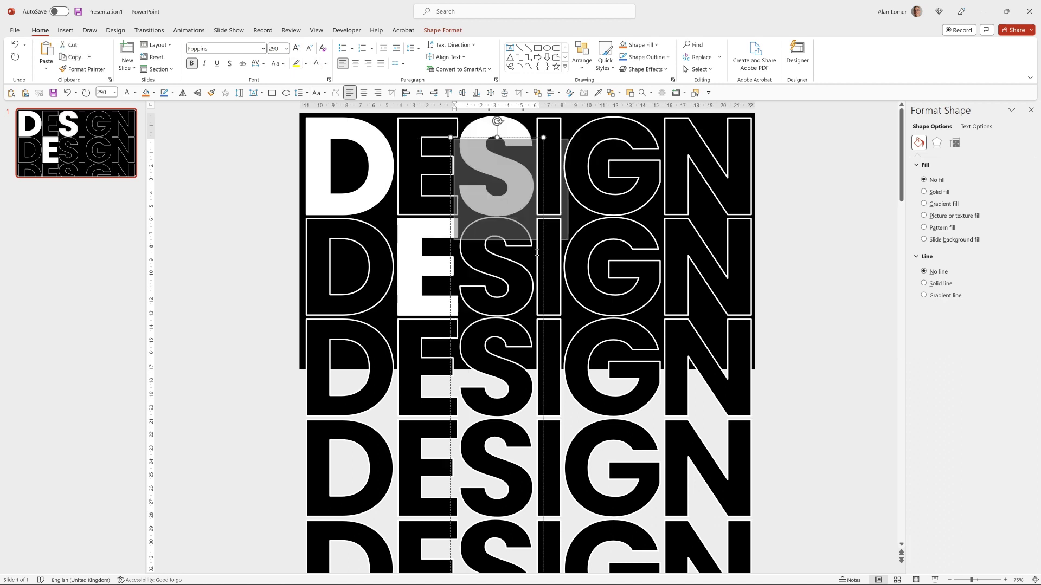
Colour the third-row I, second-row G and top-row N letters white
double_click(548, 347)
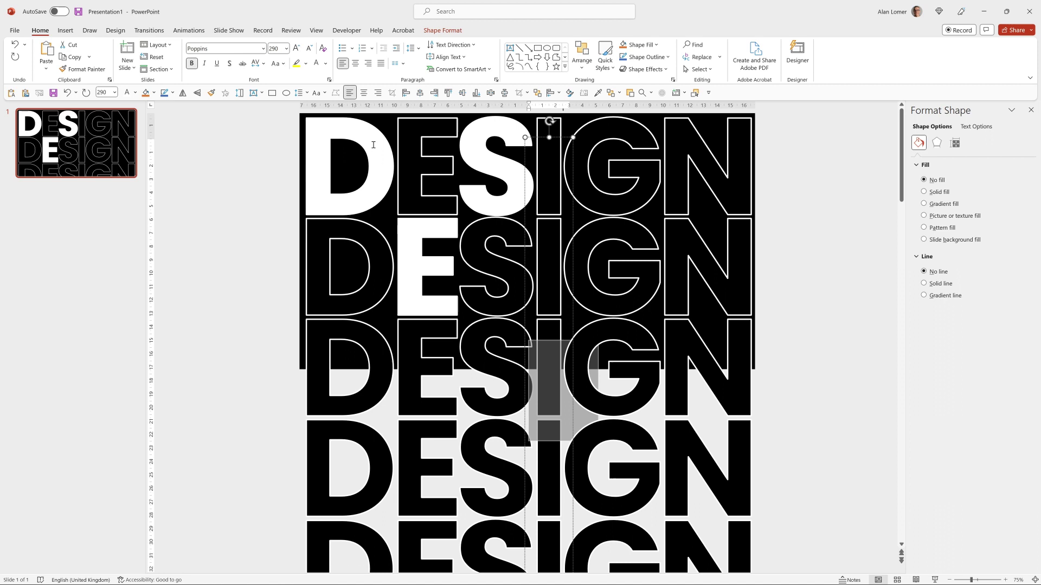
click(317, 64)
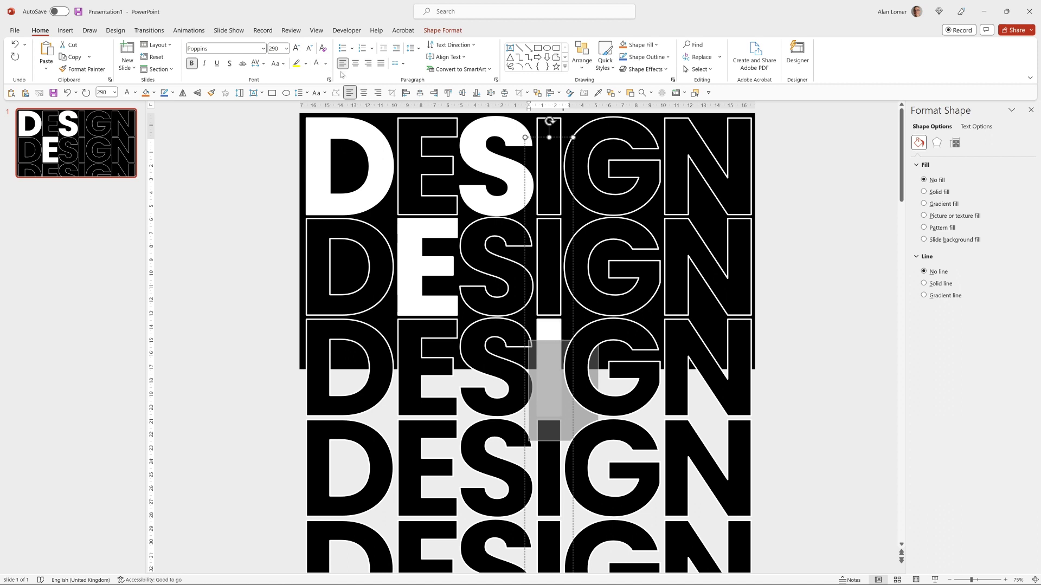
double_click(581, 225)
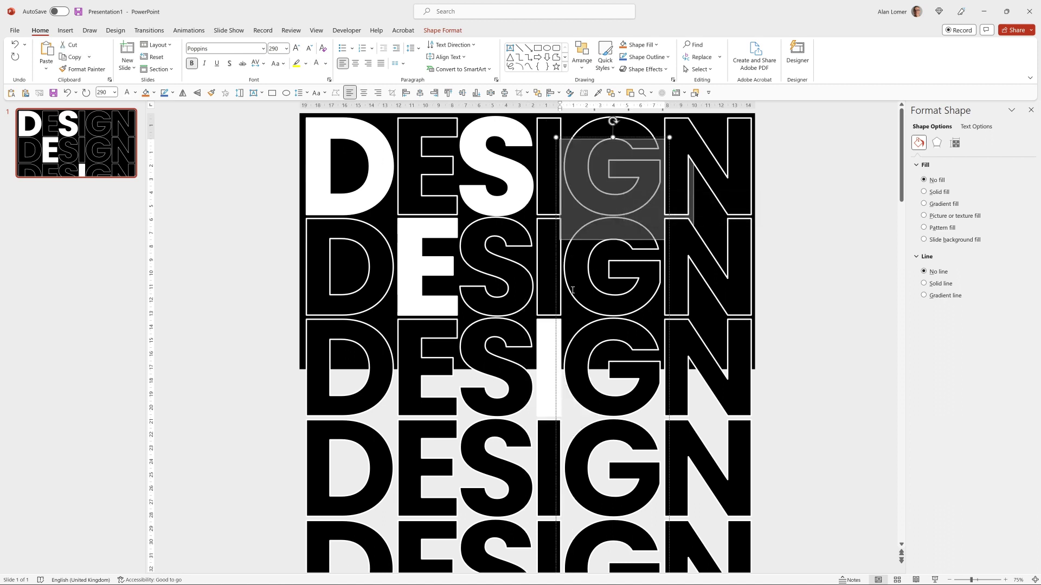
double_click(630, 283)
click(316, 63)
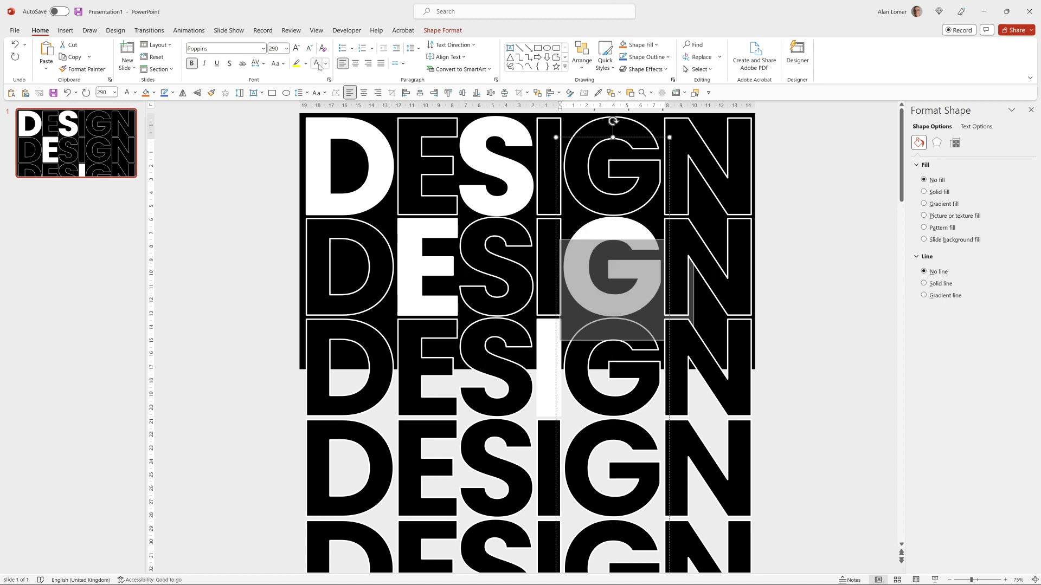
click(717, 152)
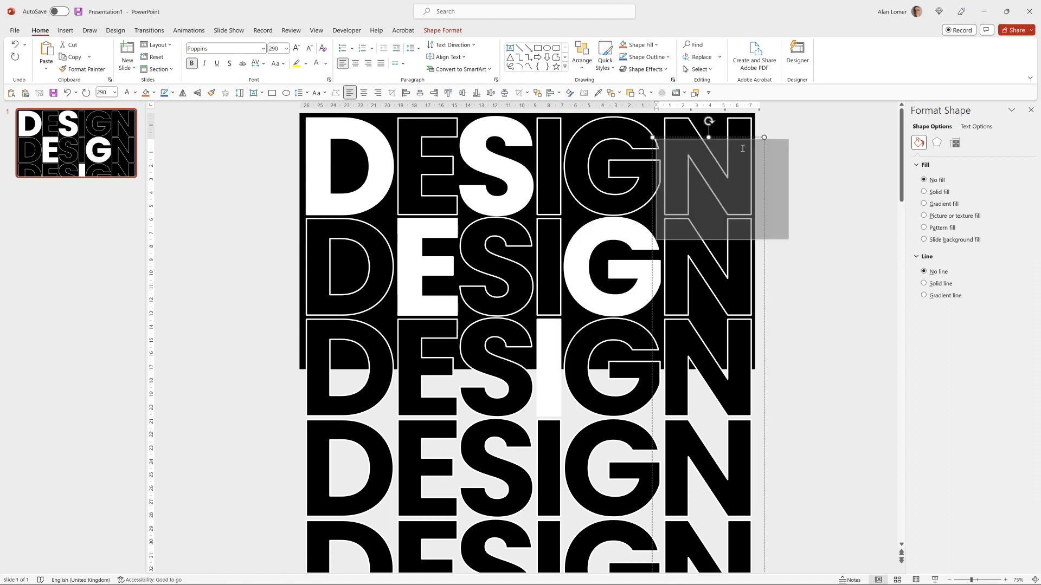
click(228, 266)
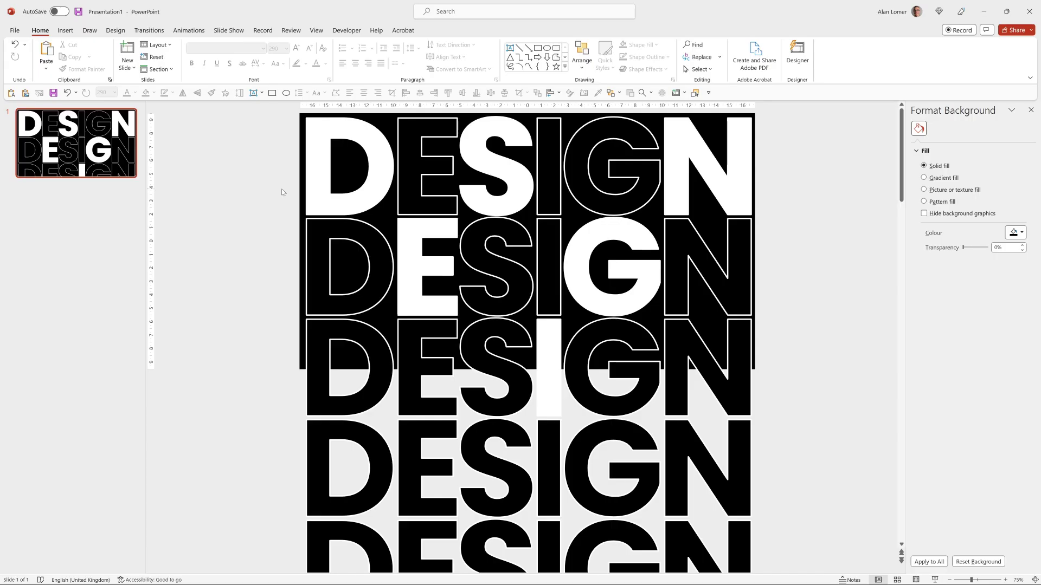
Apply a Lines motion path animation to all six letter columns
key(ctrl+a)
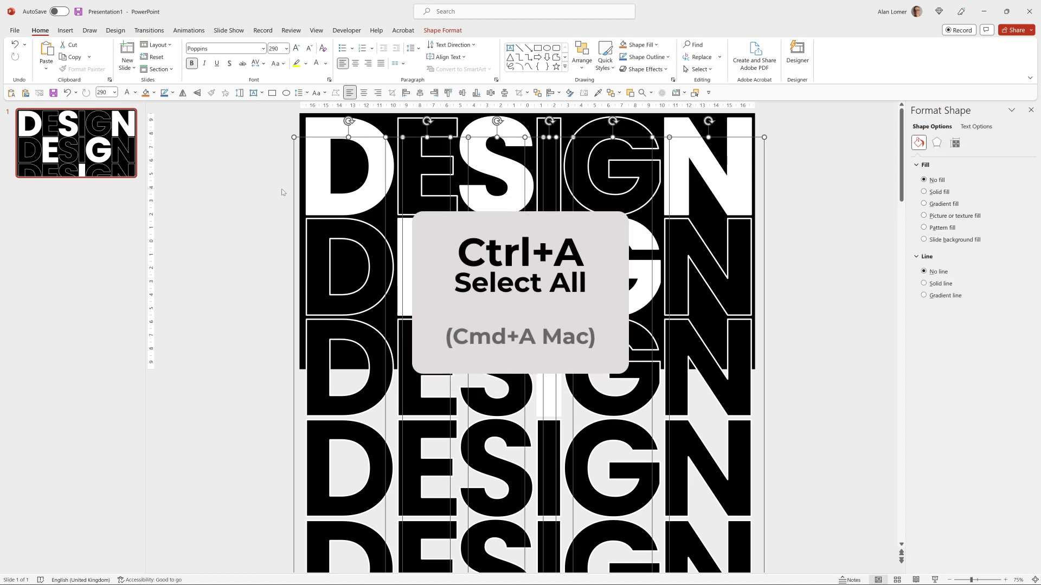
click(190, 31)
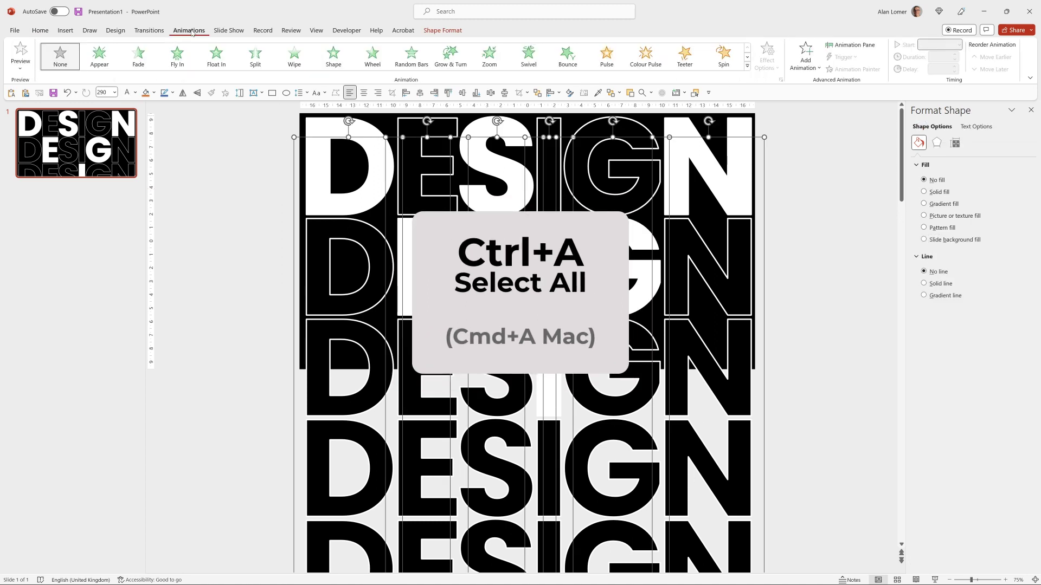
click(802, 64)
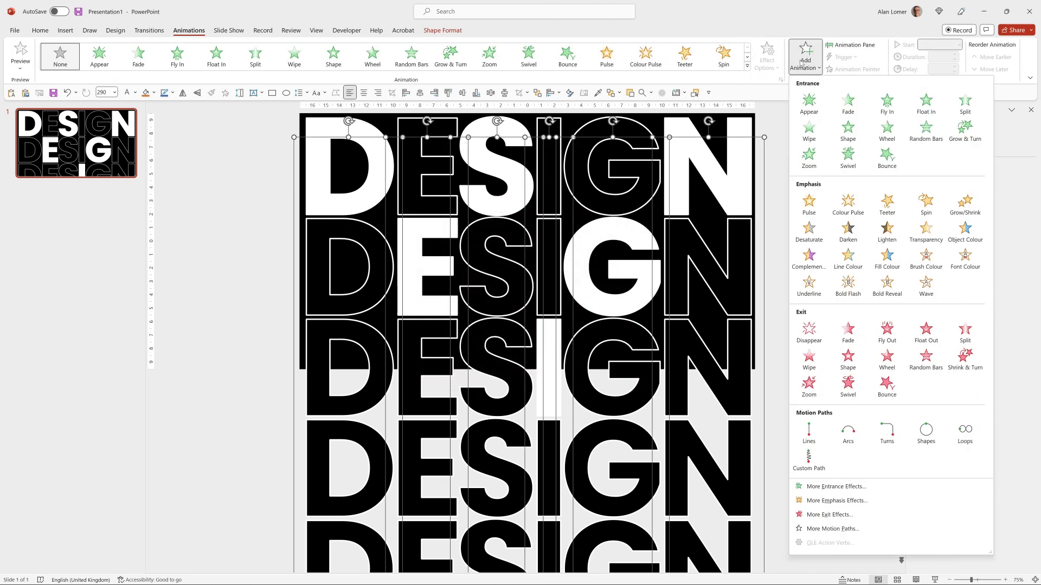
click(810, 438)
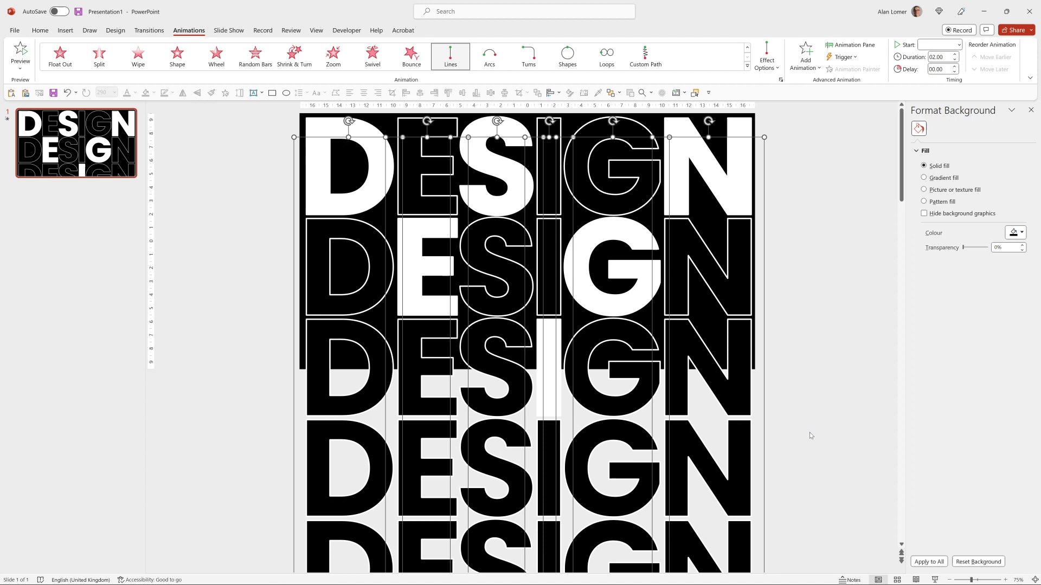
Enable Auto-reverse on the motion path in the Animation Pane's Effect Options
click(842, 46)
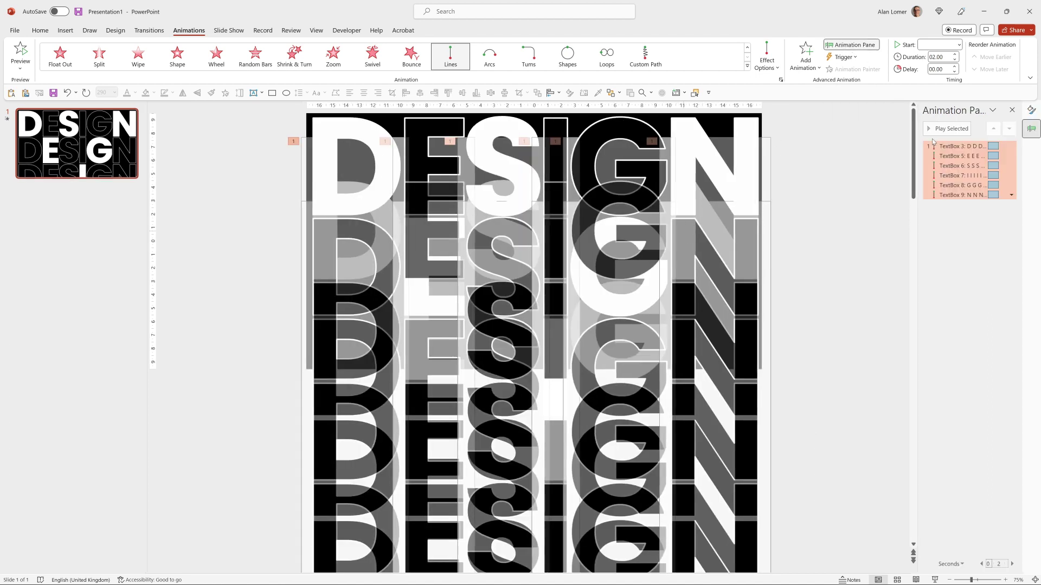
right_click(950, 148)
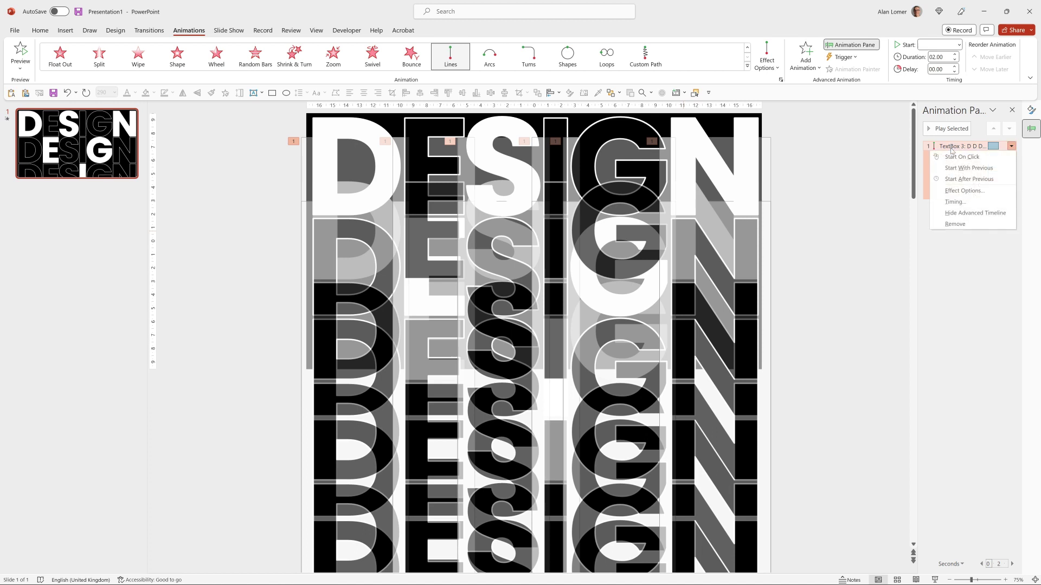
click(964, 190)
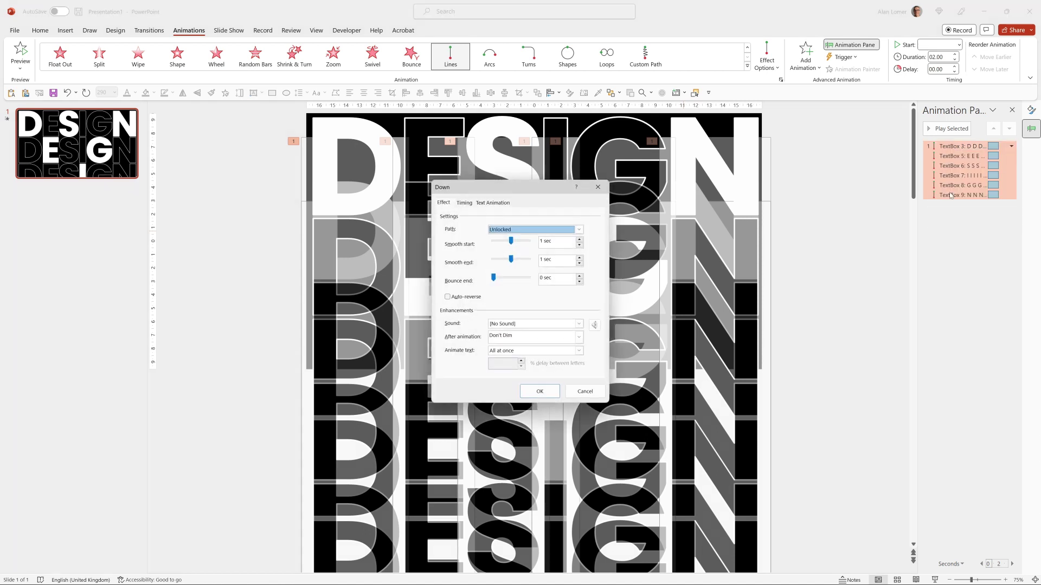
click(448, 297)
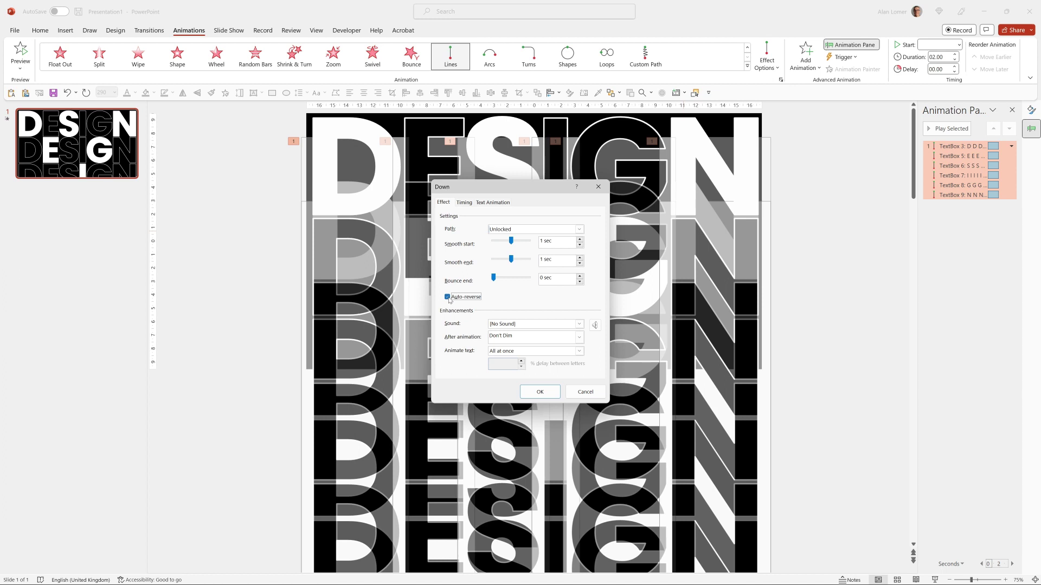
click(538, 392)
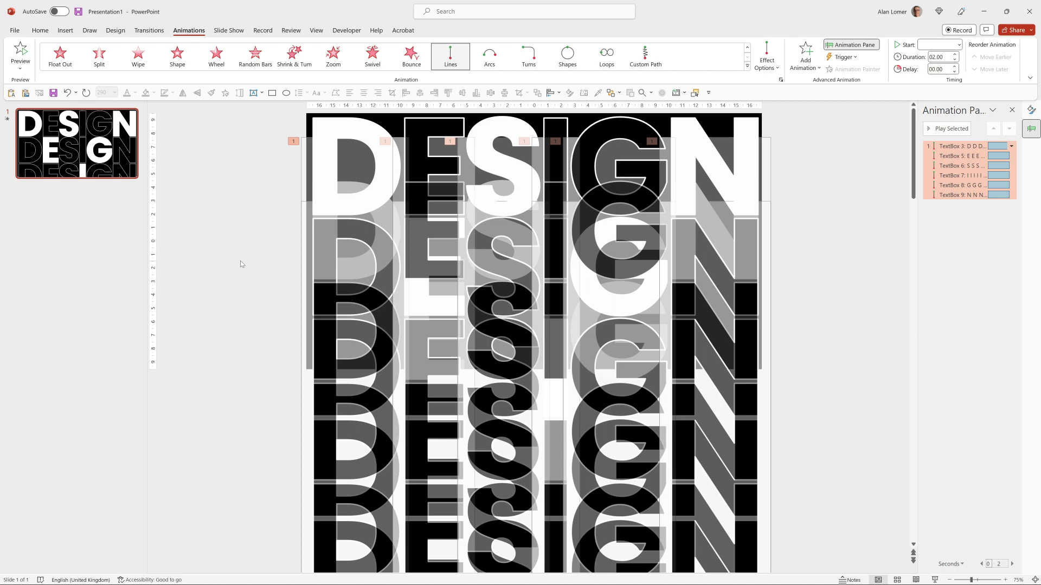
Change the D column's motion path direction to Up, then select all six column animations
ctrl+scroll(242, 264, down, 1)
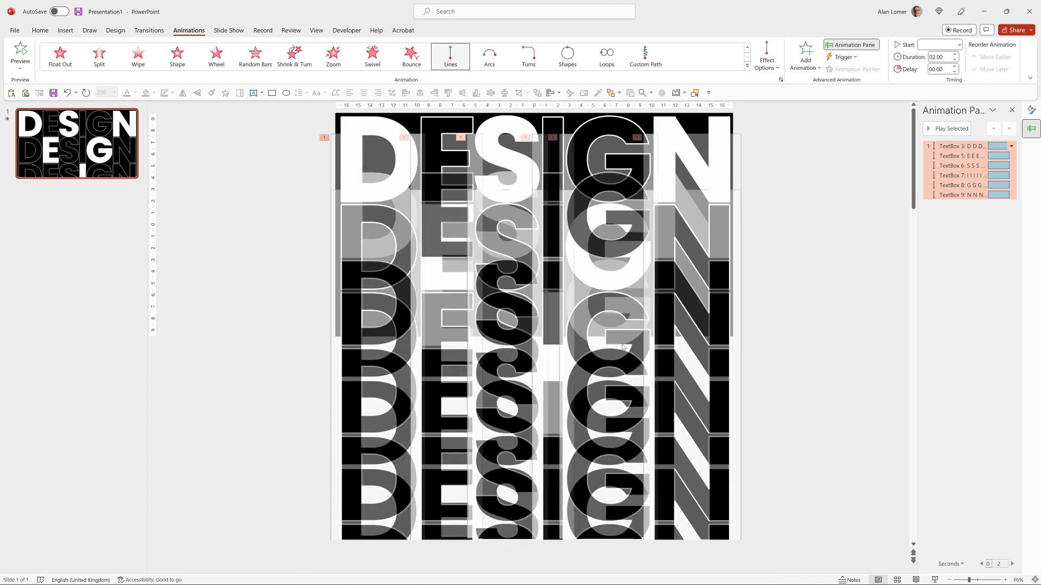
ctrl+scroll(715, 439, down, 2)
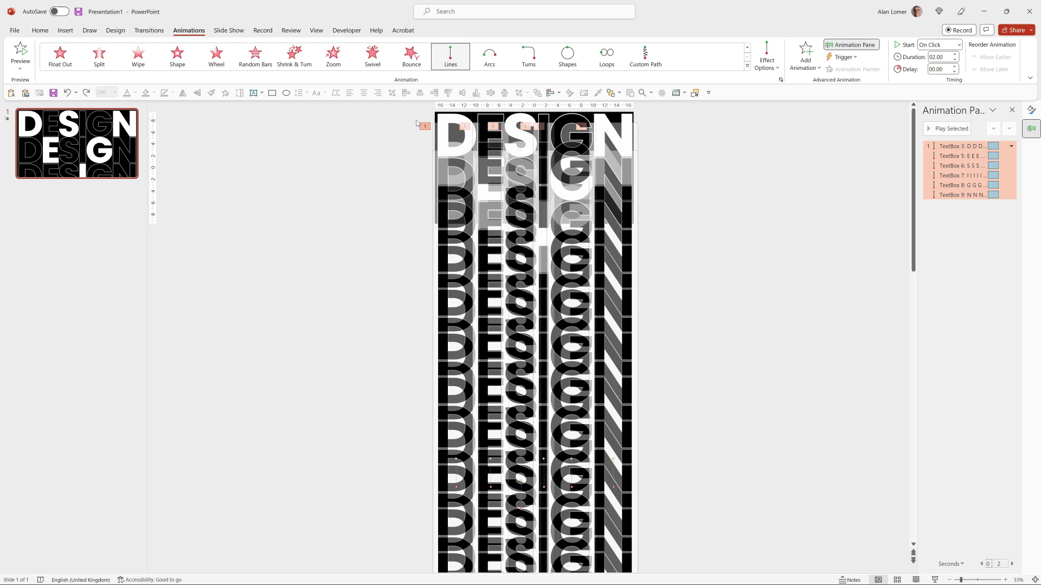
click(426, 125)
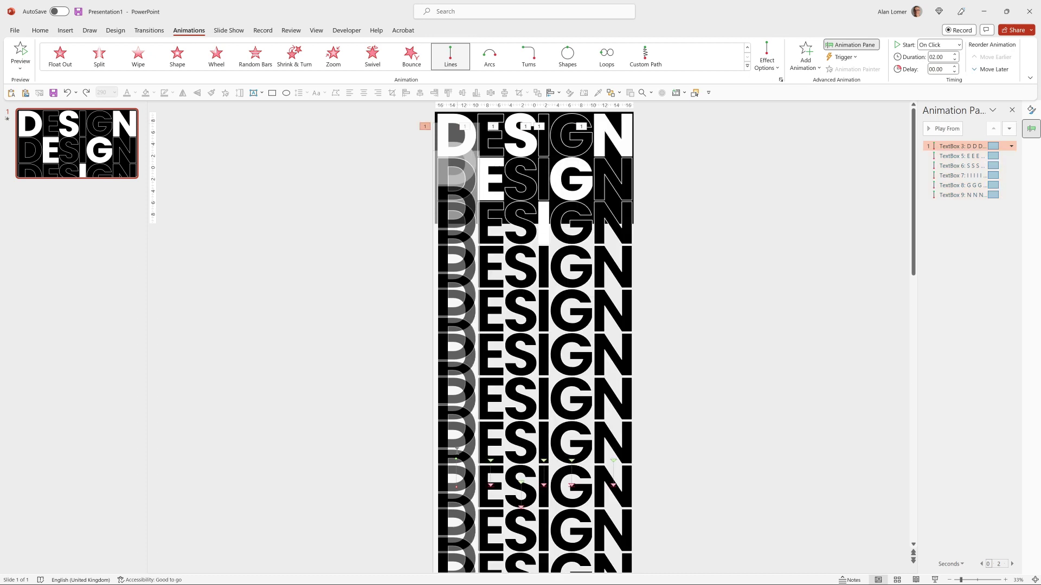
click(766, 57)
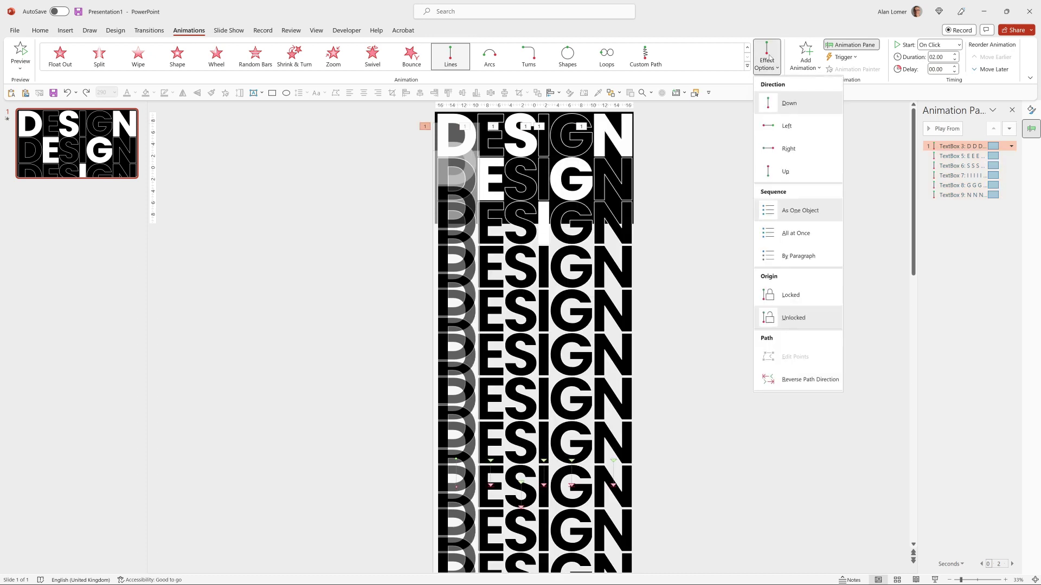
click(768, 171)
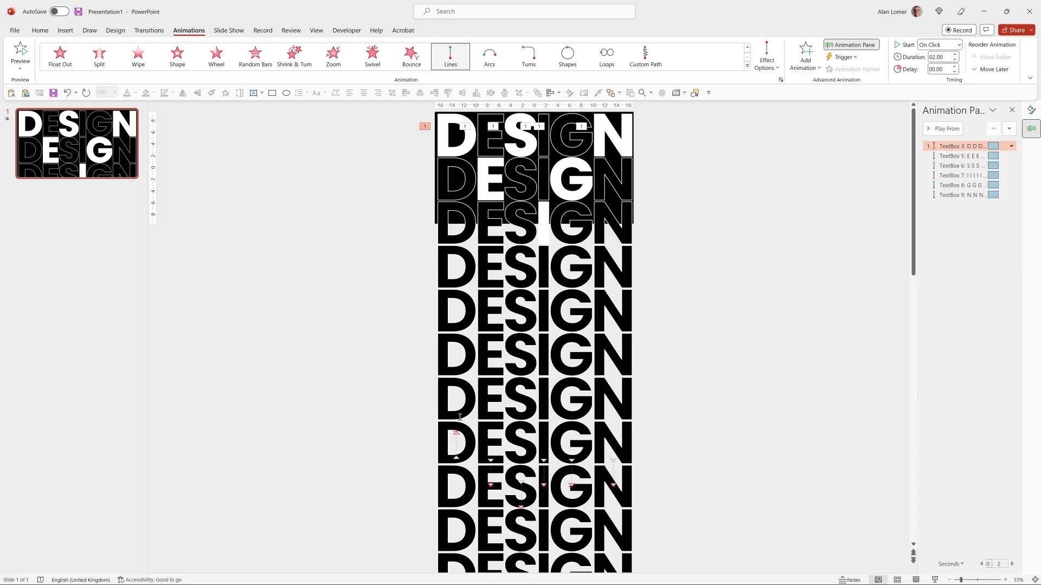
key(ctrl+a)
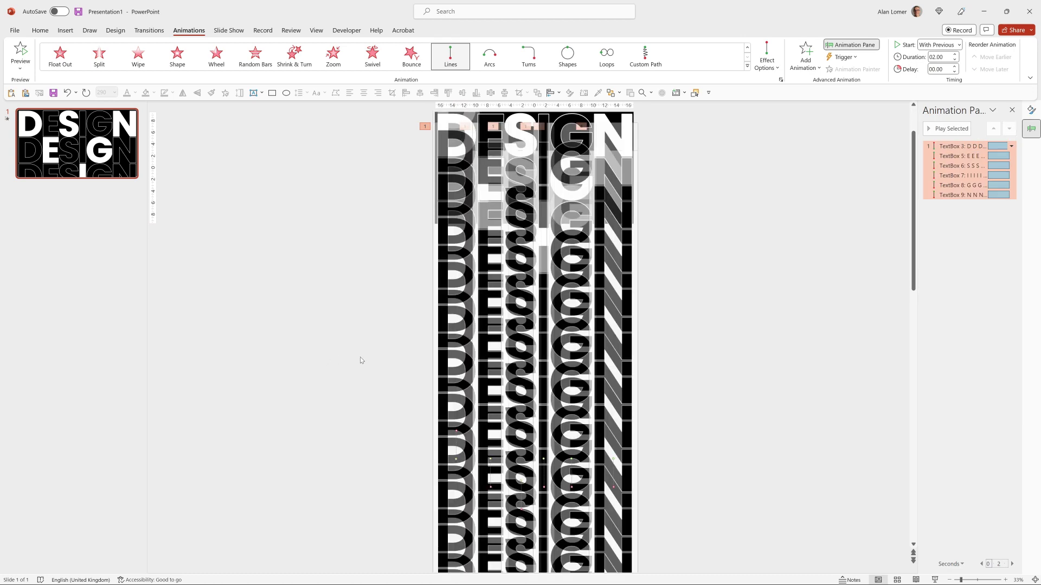
scroll(398, 311, down, 1)
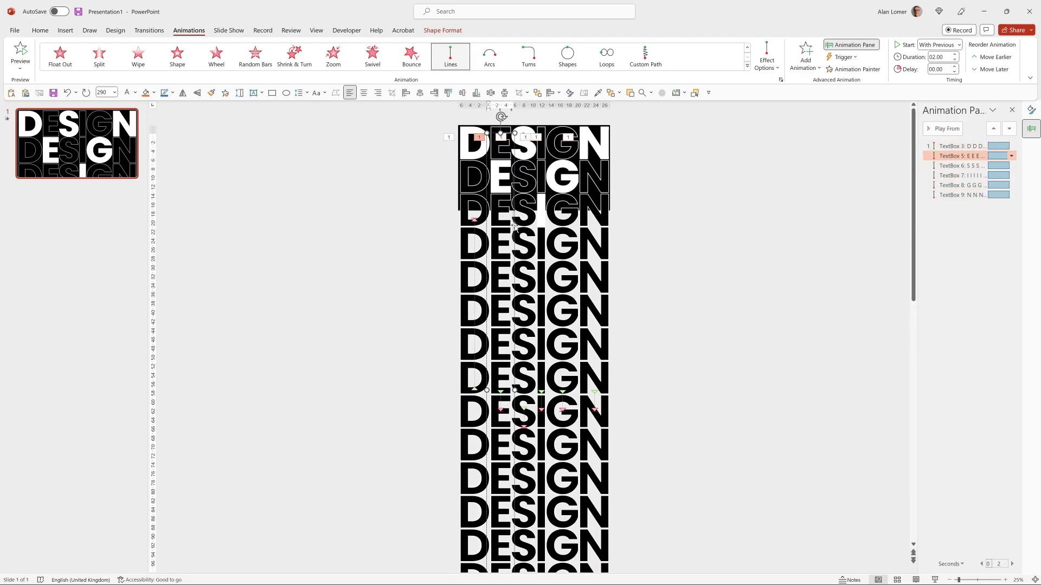
Drag the E column upward until its letters stack above the slide's top edge
drag(514, 226, 516, 99)
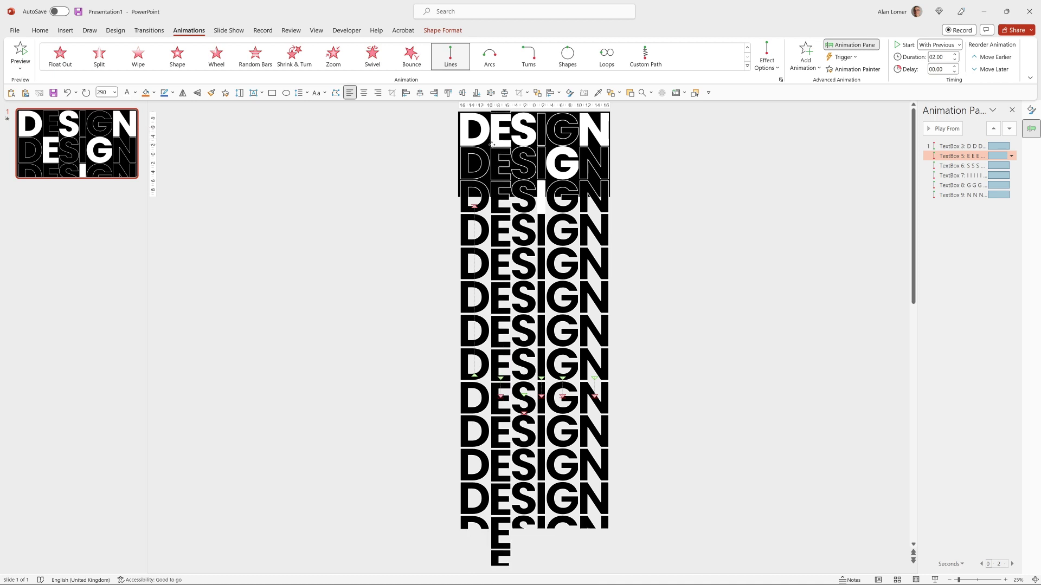
click(408, 240)
scroll(415, 260, up, 1)
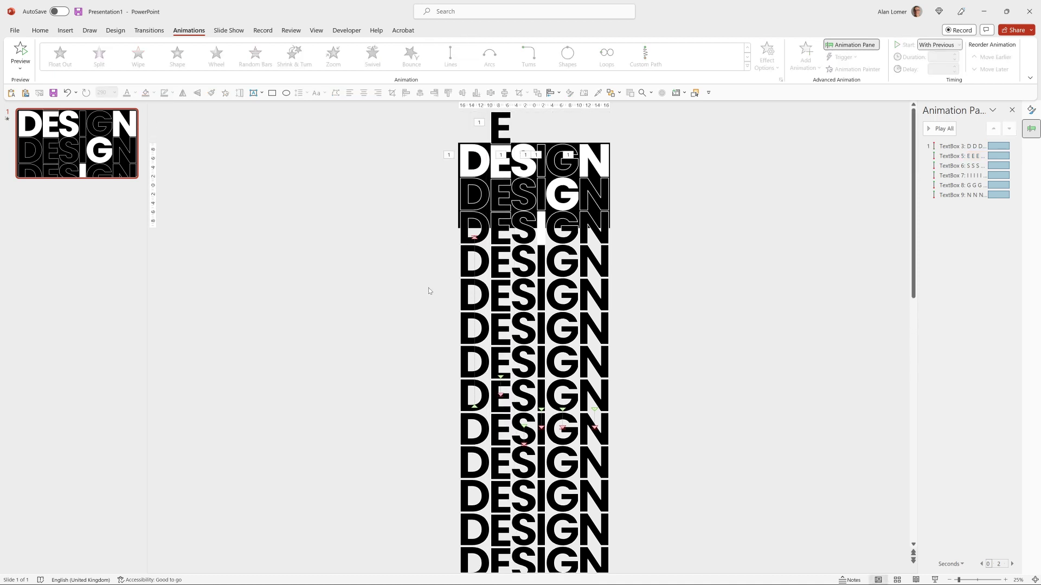
scroll(429, 291, down, 2)
click(522, 318)
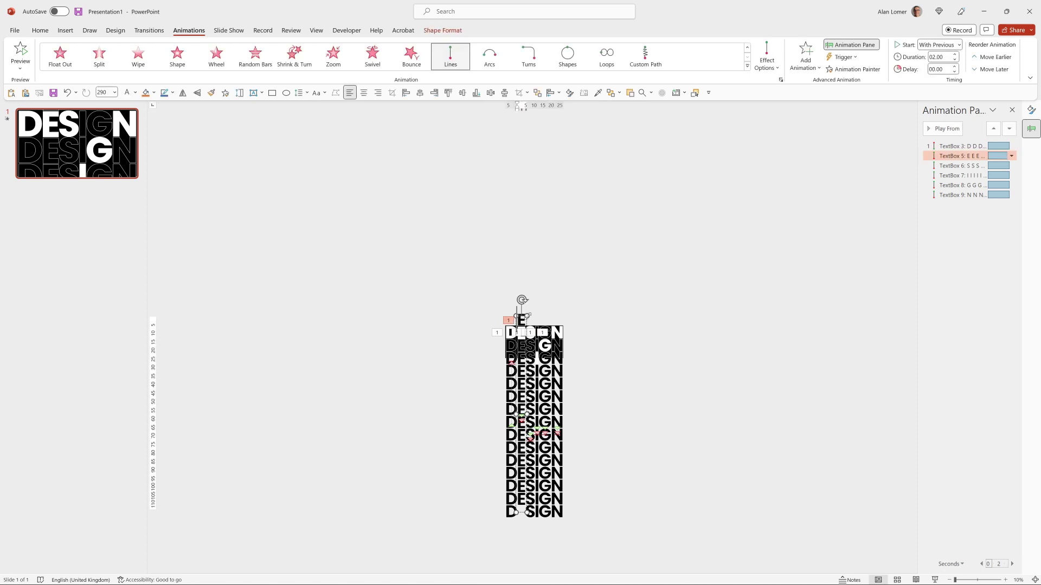
drag(527, 323, 524, 230)
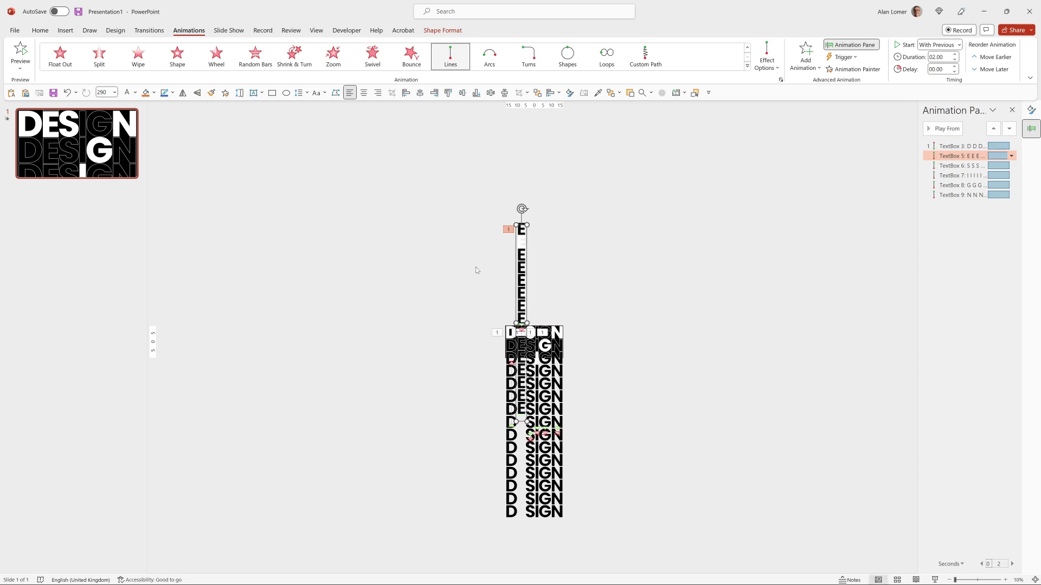
click(446, 311)
scroll(446, 311, up, 6)
Nudge the E column slightly lower and make one of its E lines white
click(454, 358)
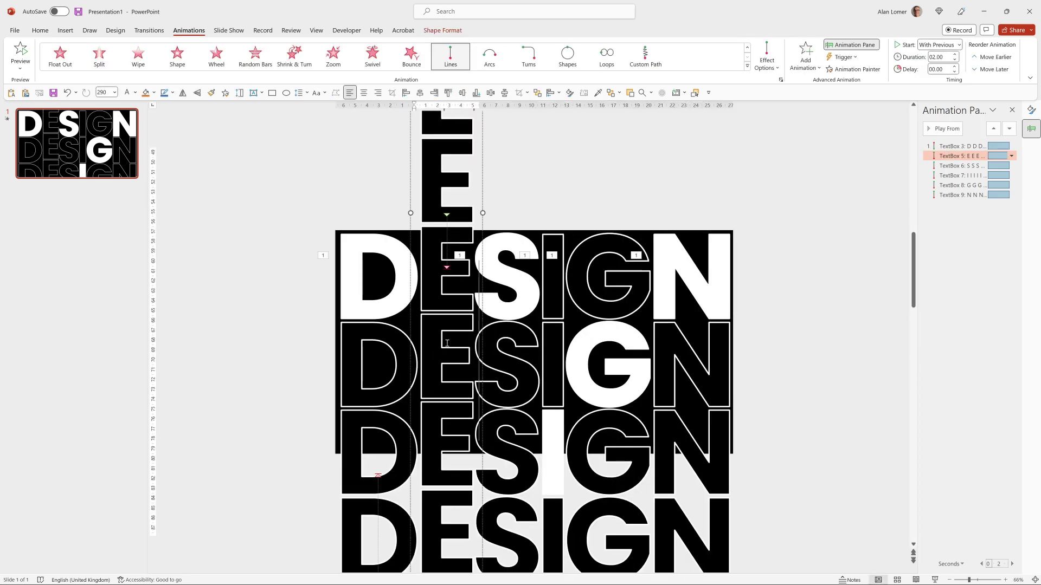
drag(412, 322, 411, 336)
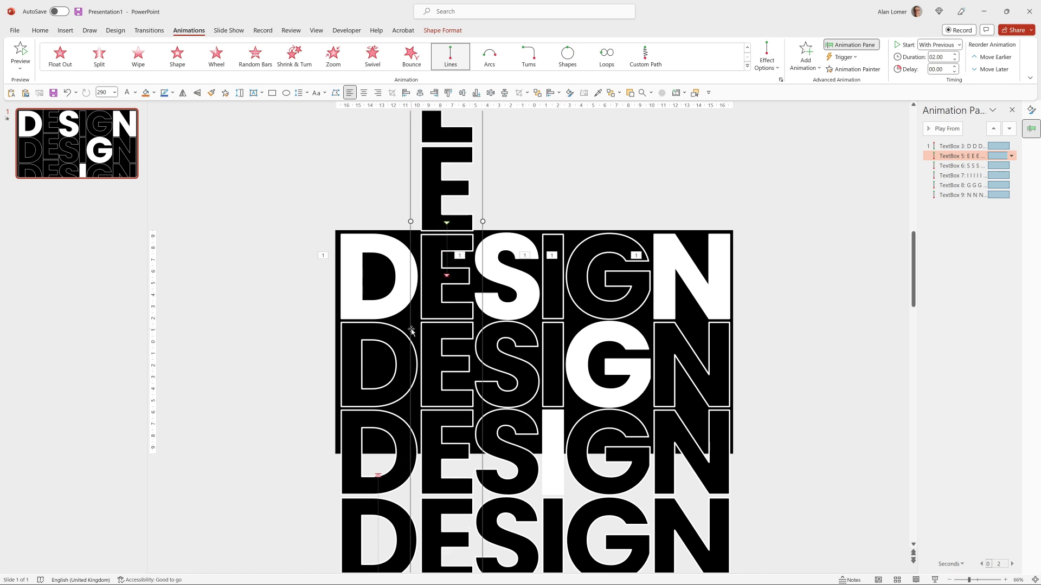
double_click(451, 355)
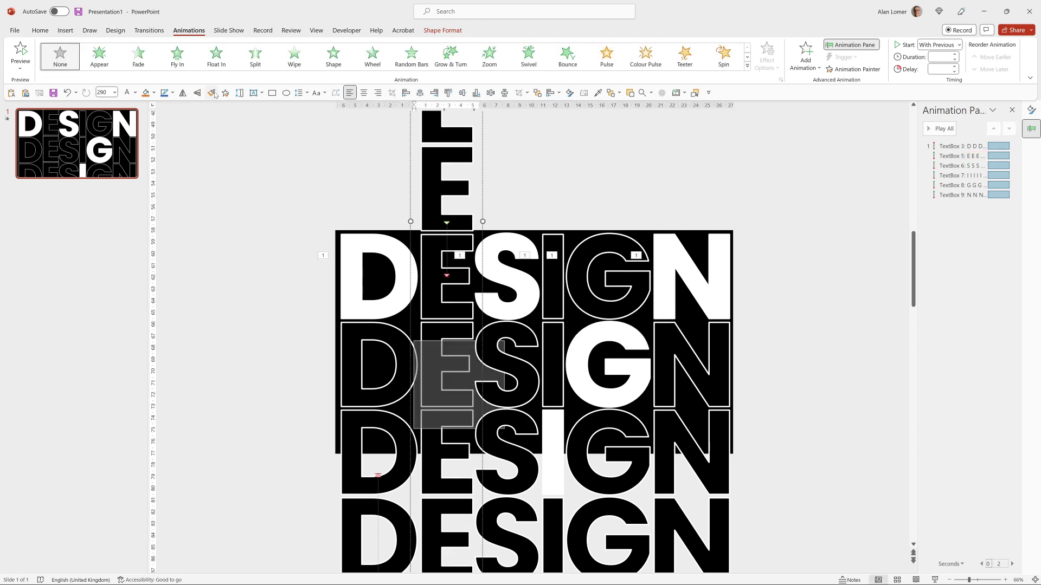
click(40, 31)
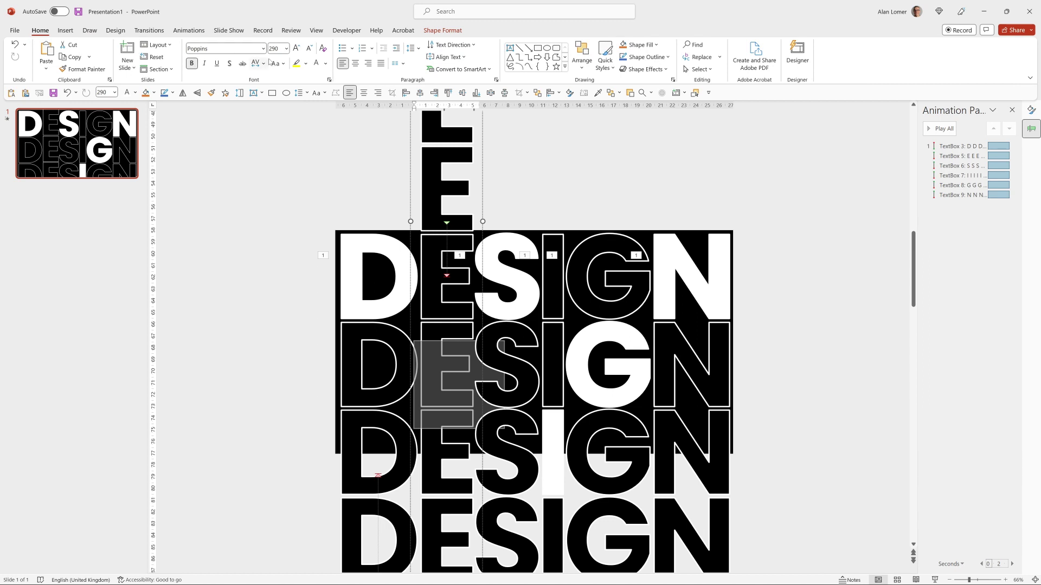
click(316, 63)
Raise the S column so its letters extend above the slide's top edge
click(344, 306)
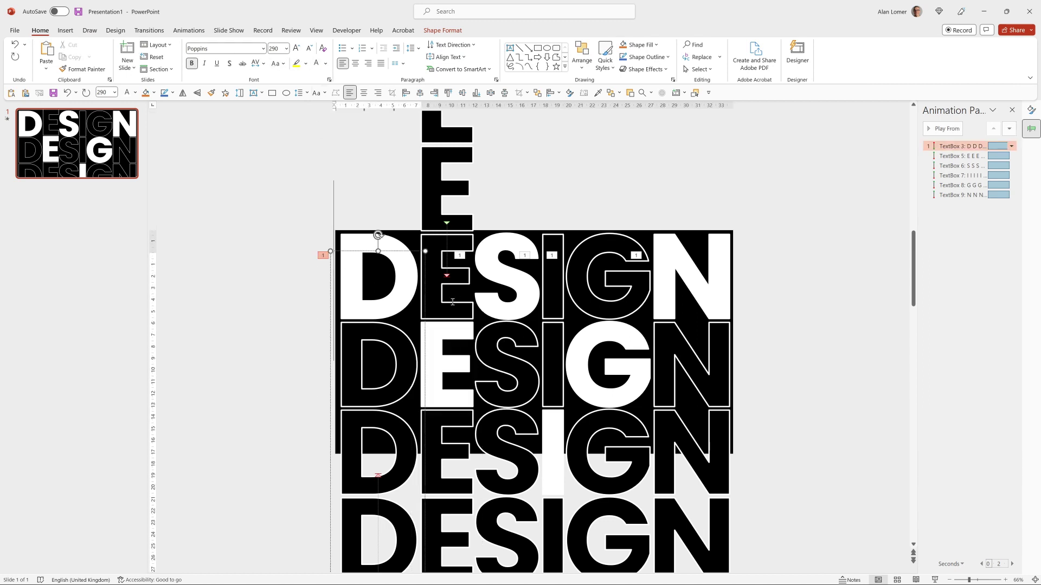
click(524, 319)
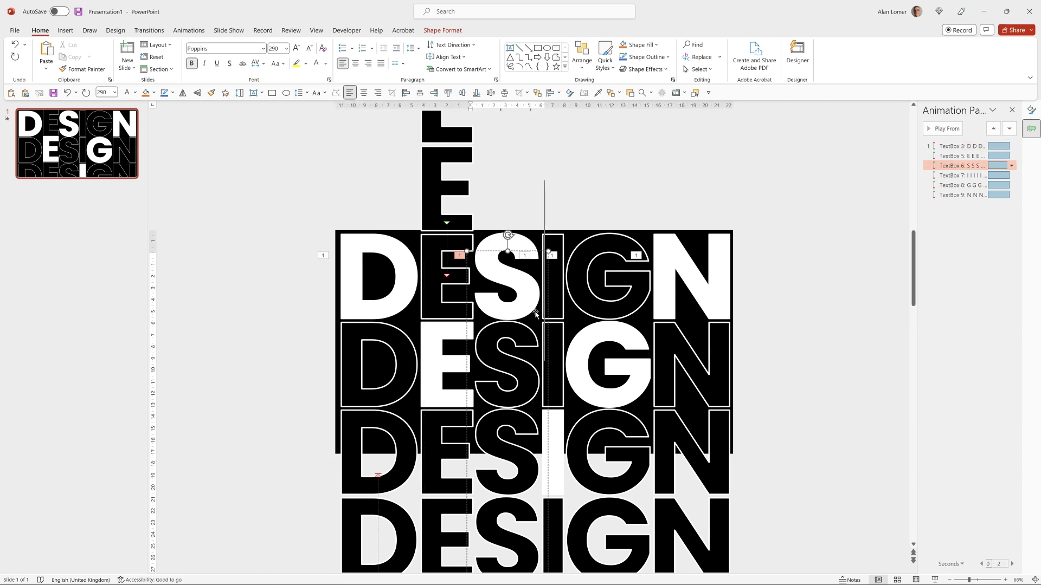
drag(549, 303, 543, 177)
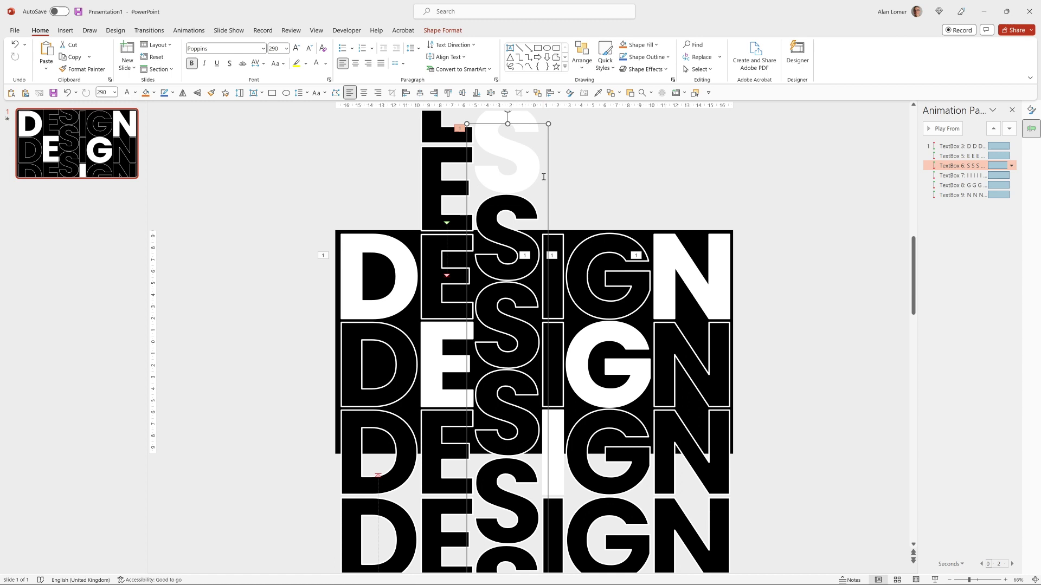
Undo the S column move and extend the E column's motion path past the slide bottom
key(ctrl+z)
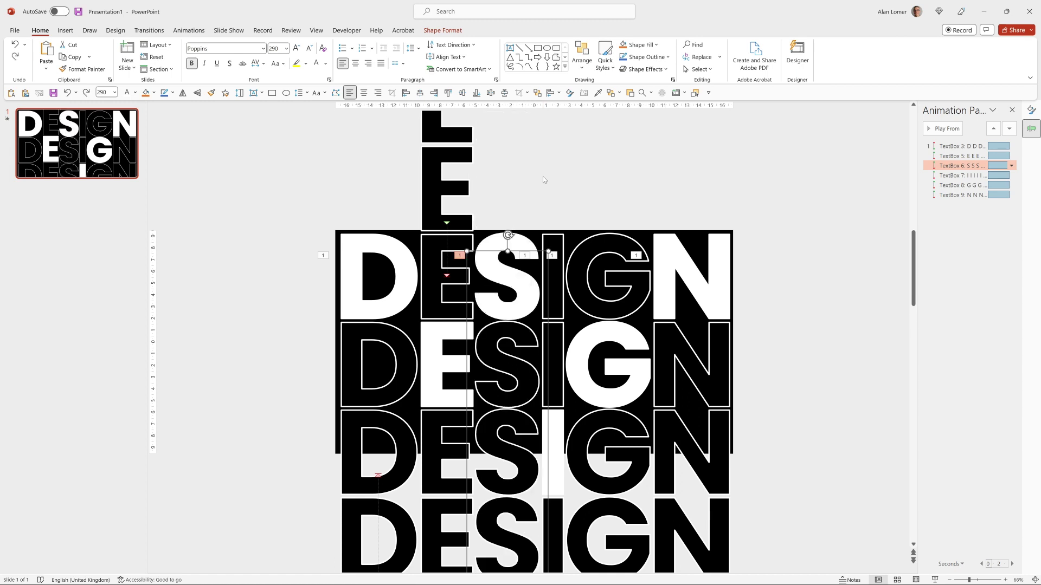
click(447, 275)
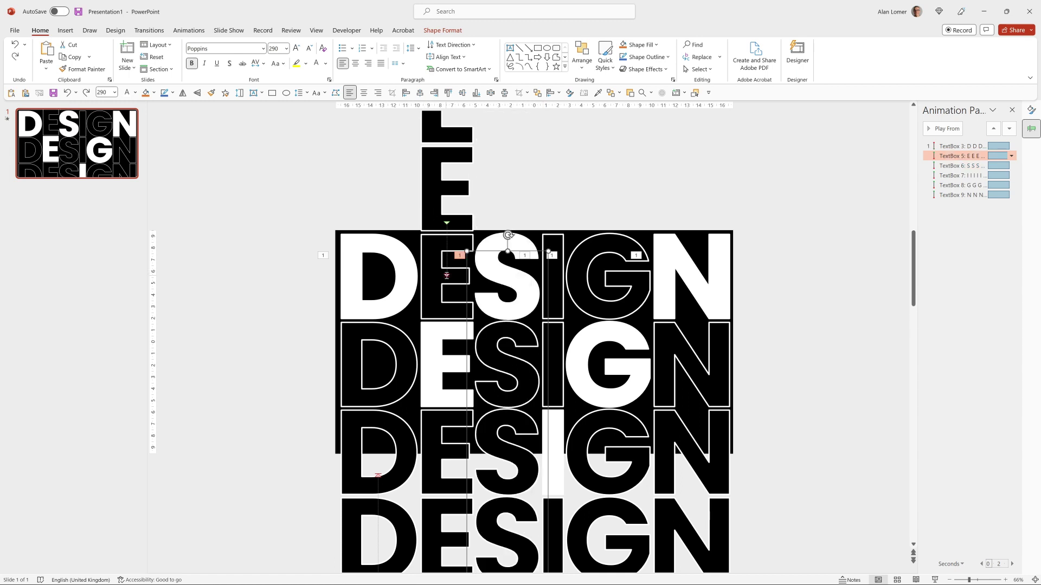
key(ctrl+a)
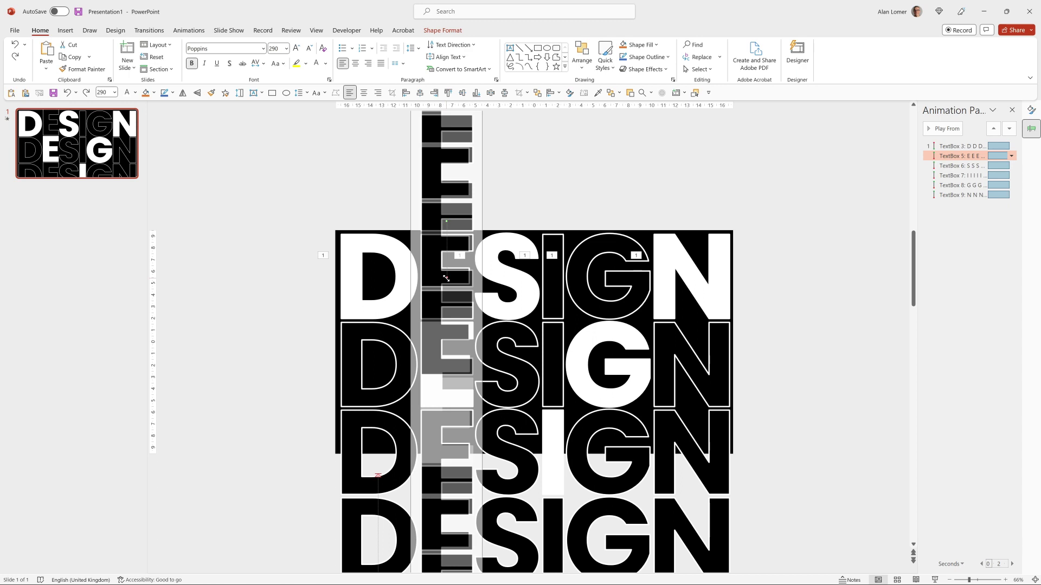
click(274, 373)
scroll(275, 373, down, 2)
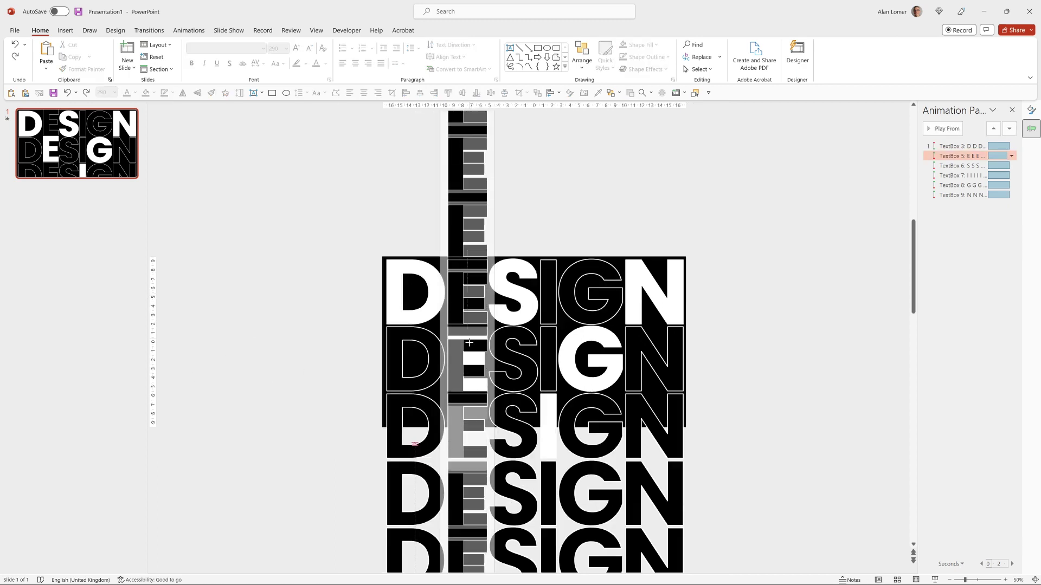
drag(467, 293, 470, 440)
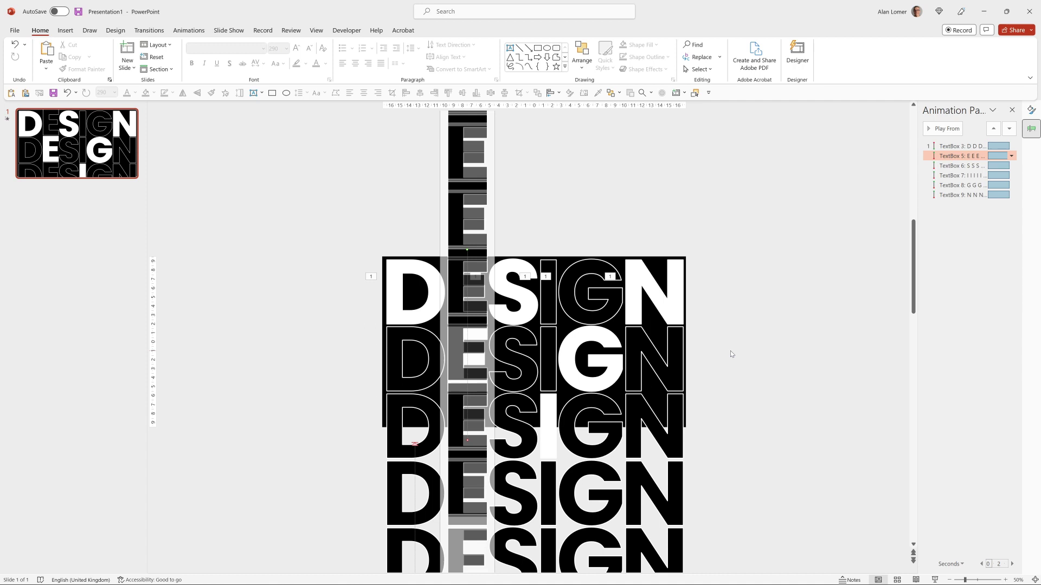
click(521, 344)
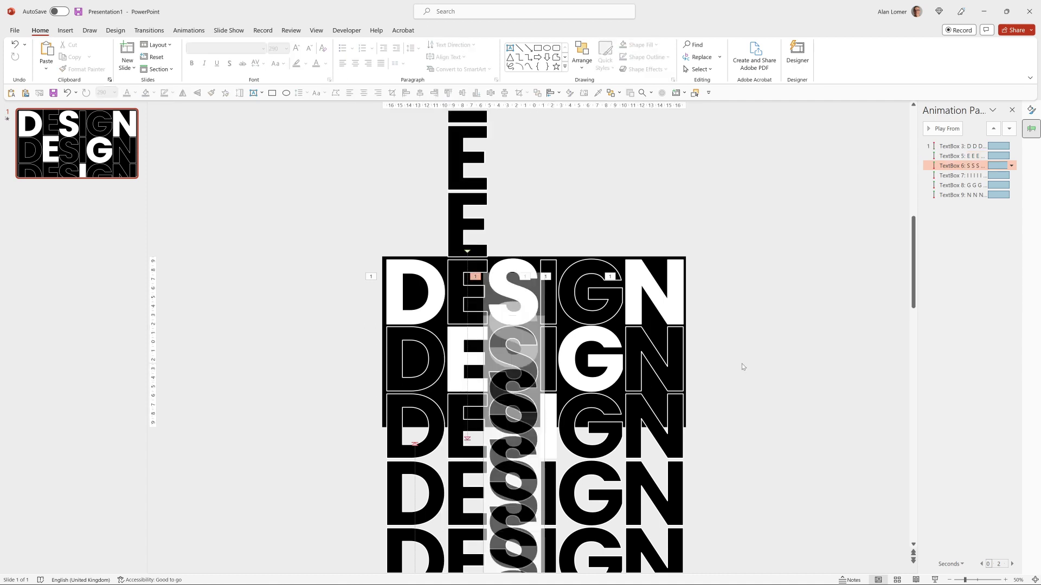
scroll(743, 365, down, 2)
scroll(651, 448, down, 5)
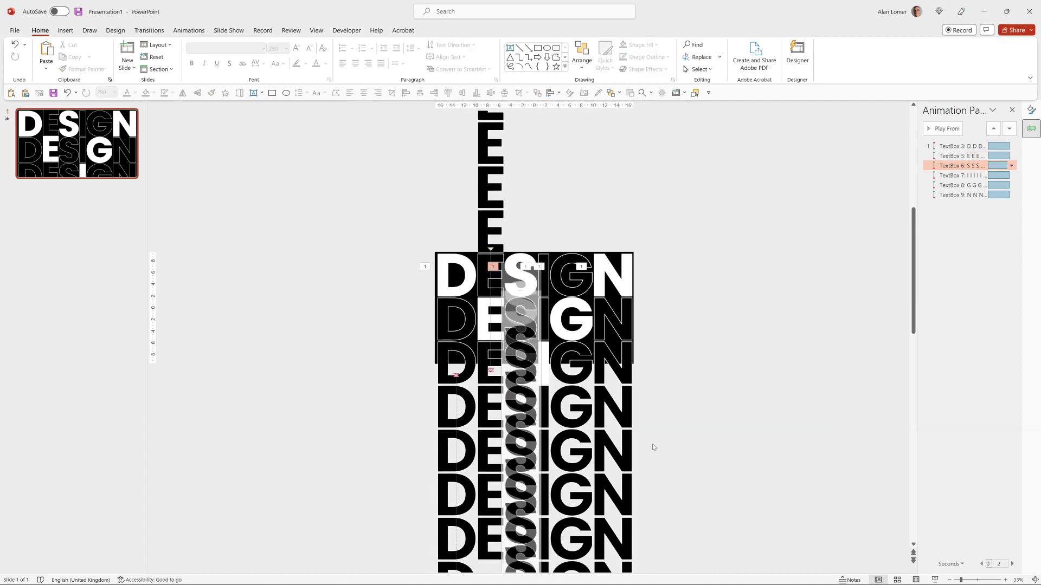
scroll(654, 447, down, 1)
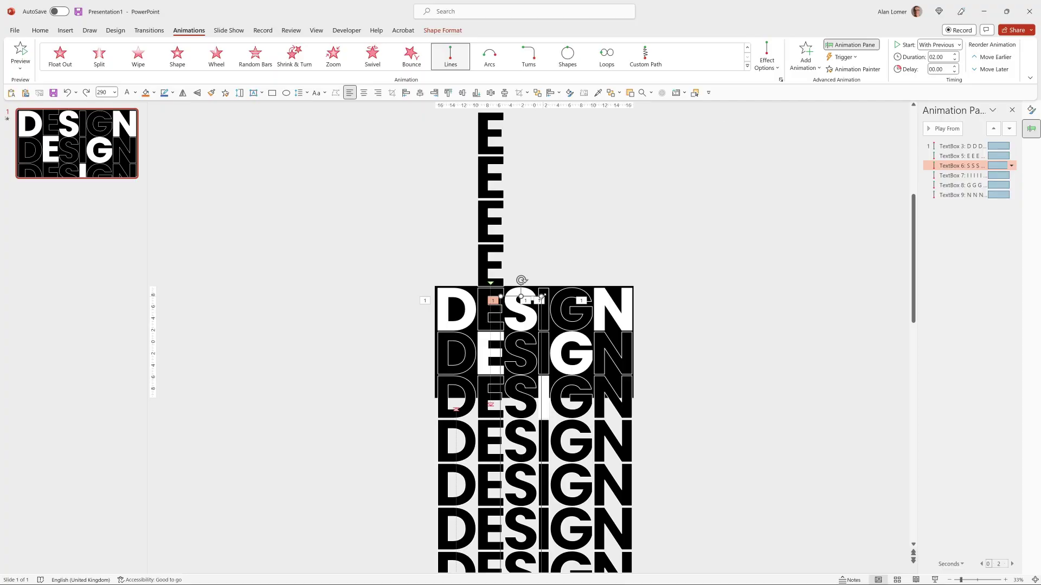
Set the S column's motion path direction to Up and adjust its path end
click(764, 63)
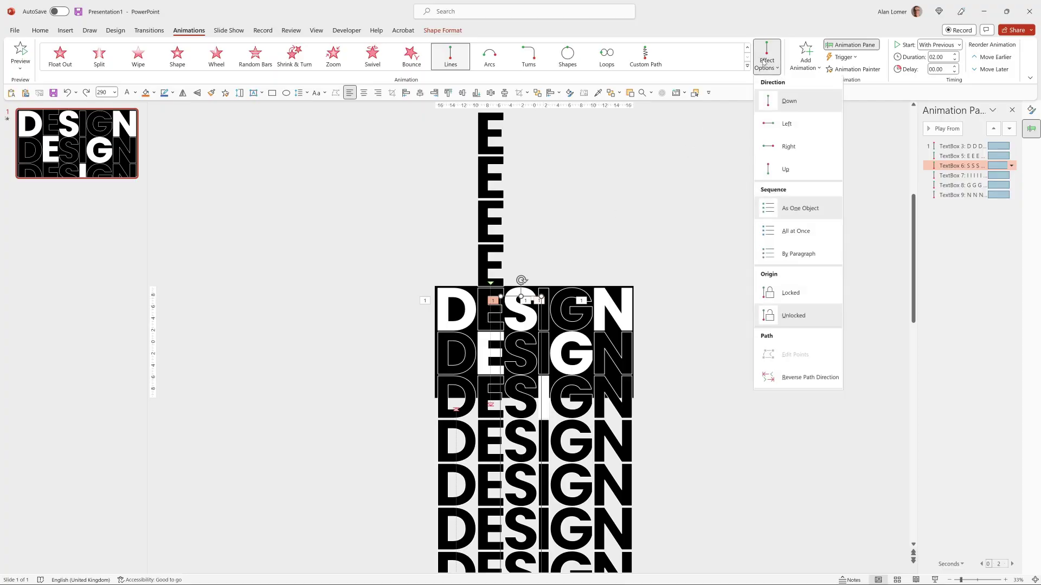
click(772, 173)
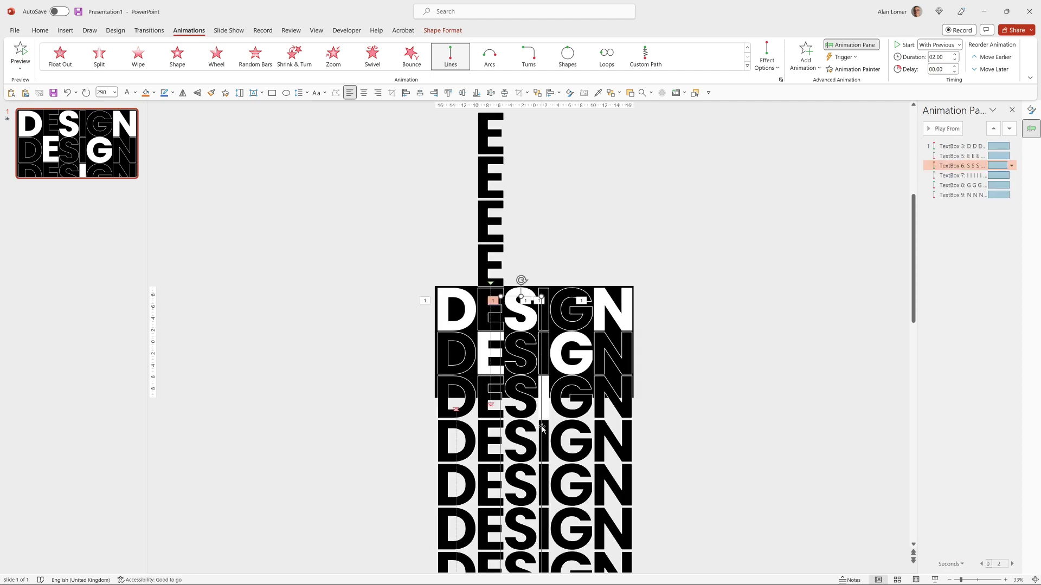
scroll(546, 428, down, 3)
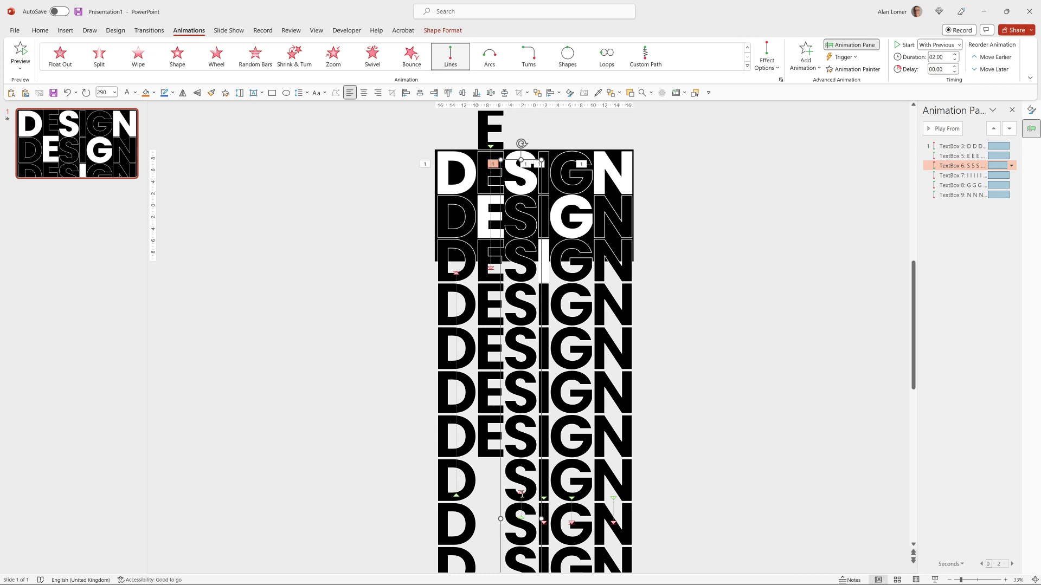
drag(521, 492, 521, 492)
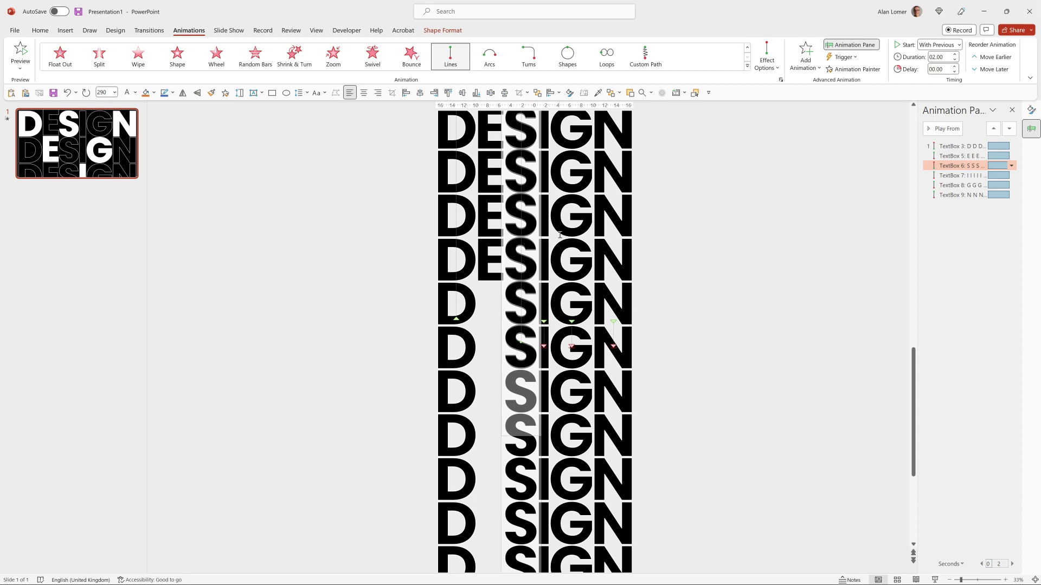
Raise the I-column text box so its letters start at the slide's top edge
click(544, 241)
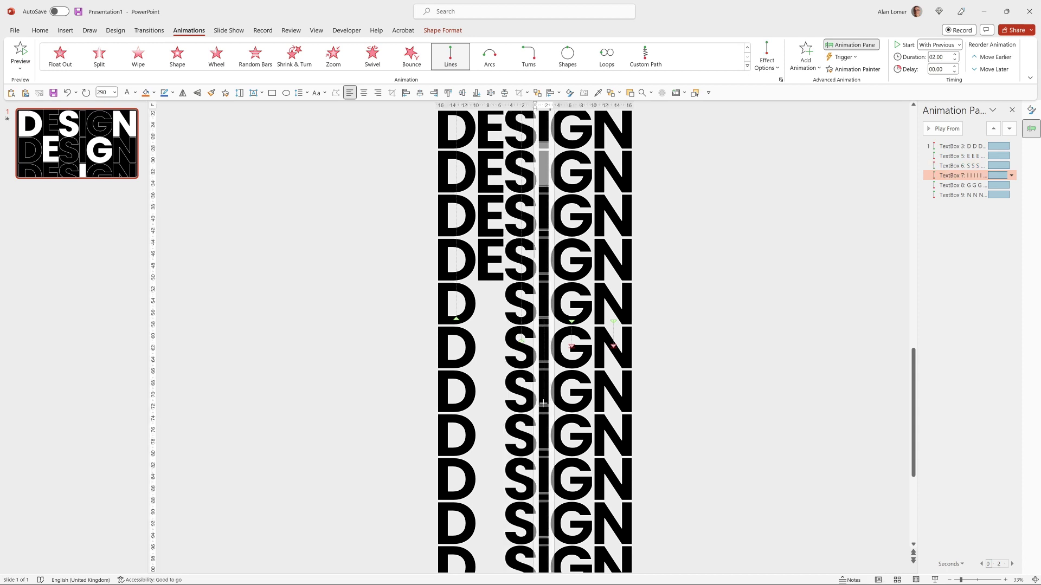
drag(543, 402, 543, 452)
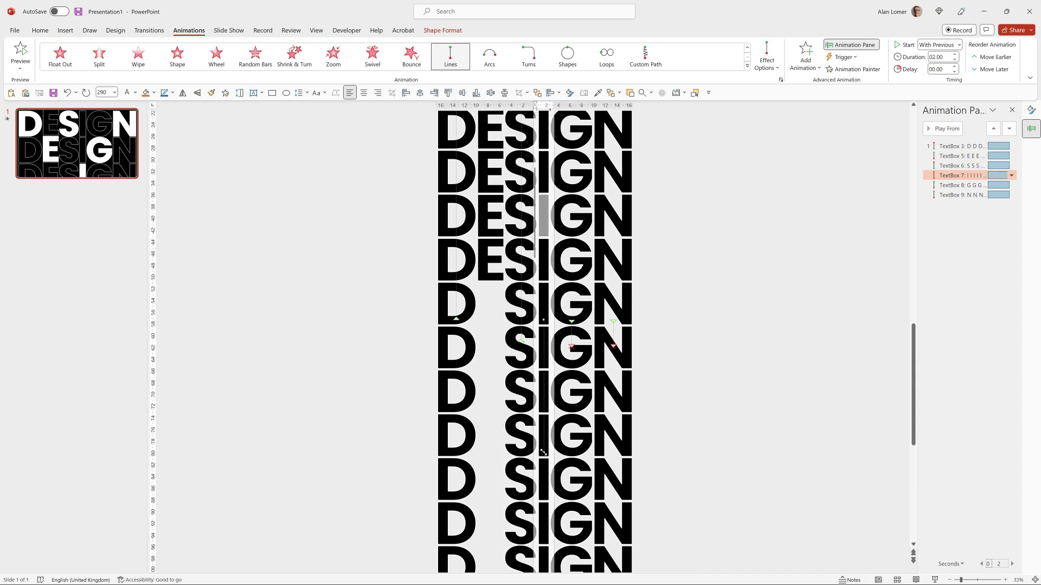
scroll(717, 294, up, 3)
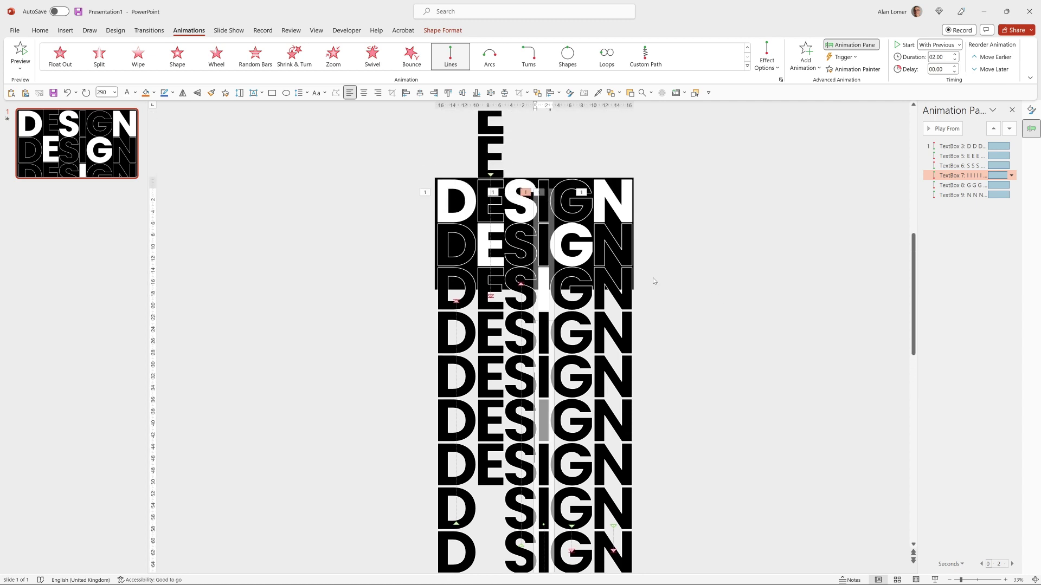
click(546, 267)
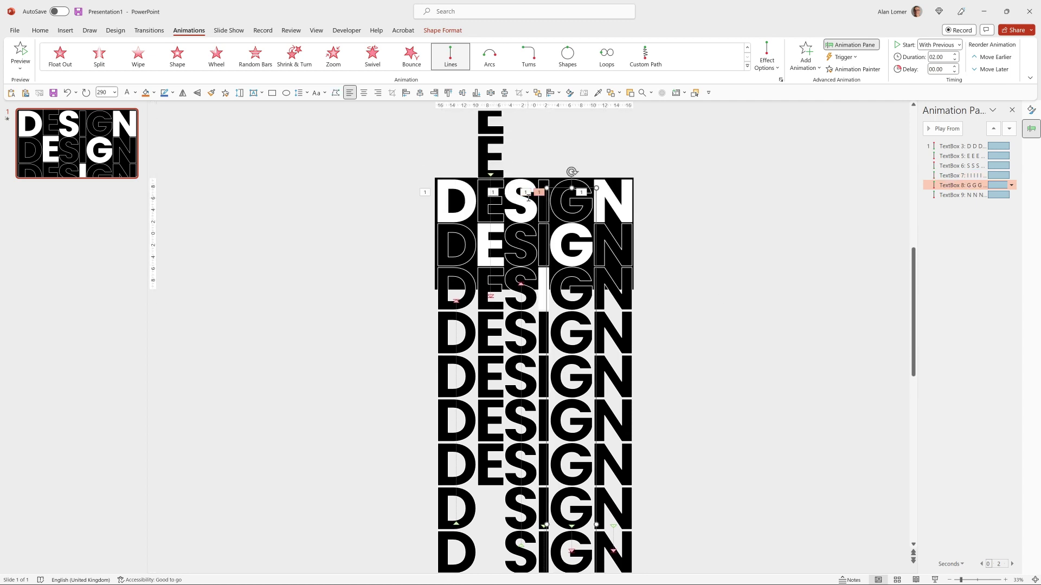
click(540, 216)
drag(554, 220, 556, 169)
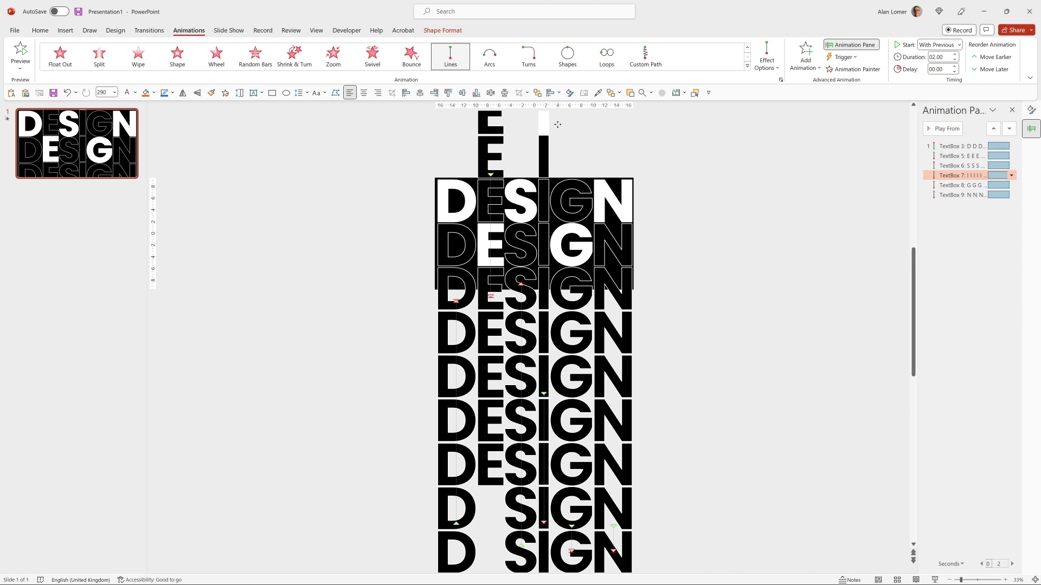
click(541, 282)
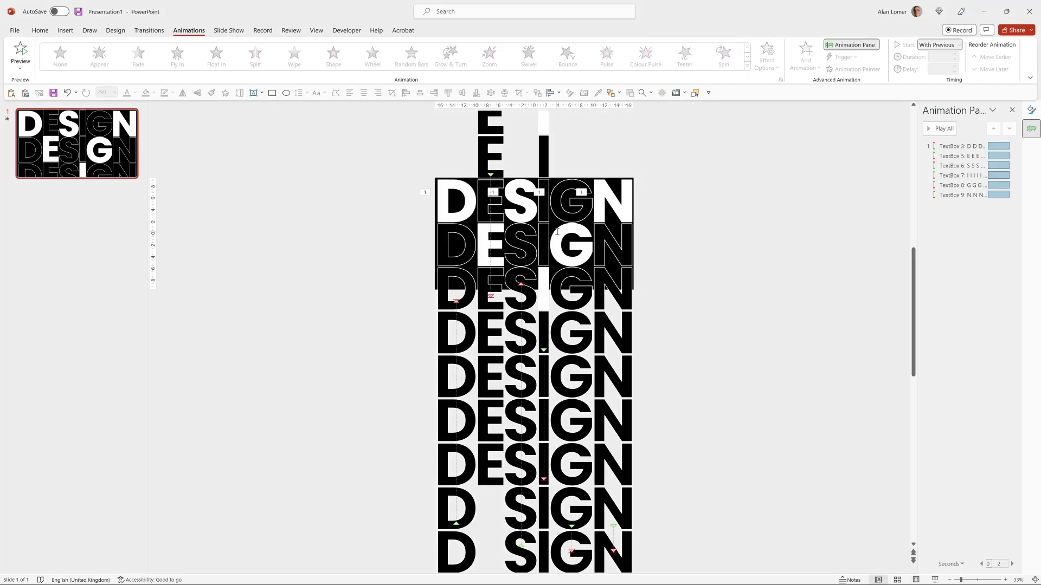
Set the G column's motion direction to Up and drag its path end higher
click(582, 241)
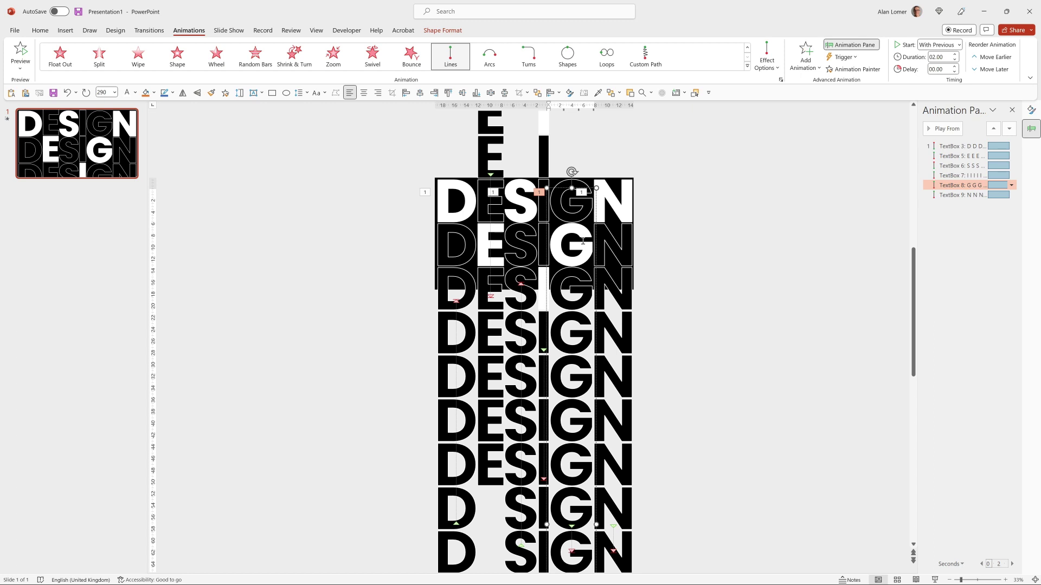
click(765, 65)
click(775, 172)
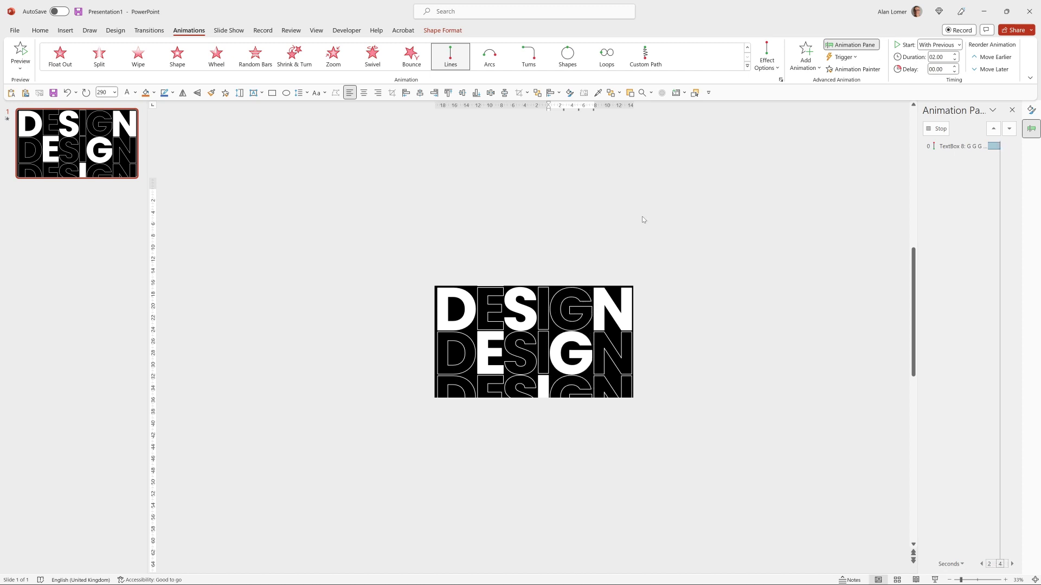
scroll(604, 370, down, 2)
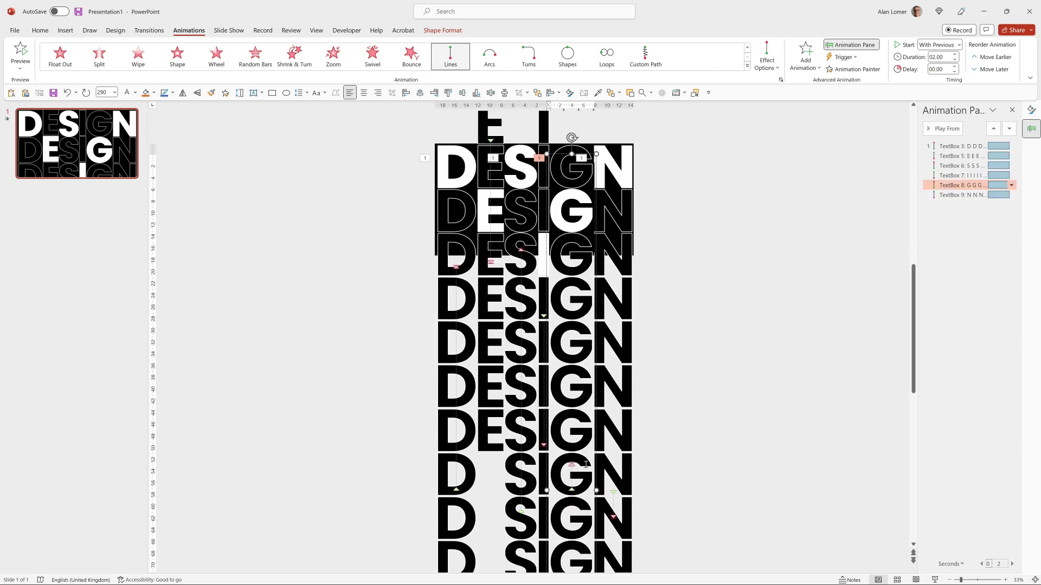
click(573, 465)
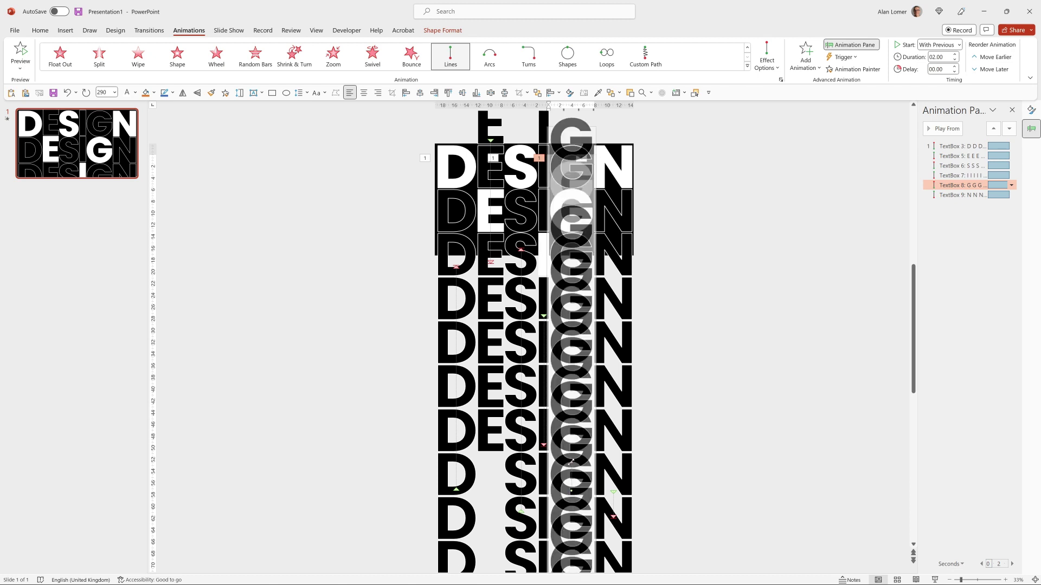
drag(570, 462, 585, 350)
Keep the N column's direction Down and shift the N column up above the slide
click(617, 279)
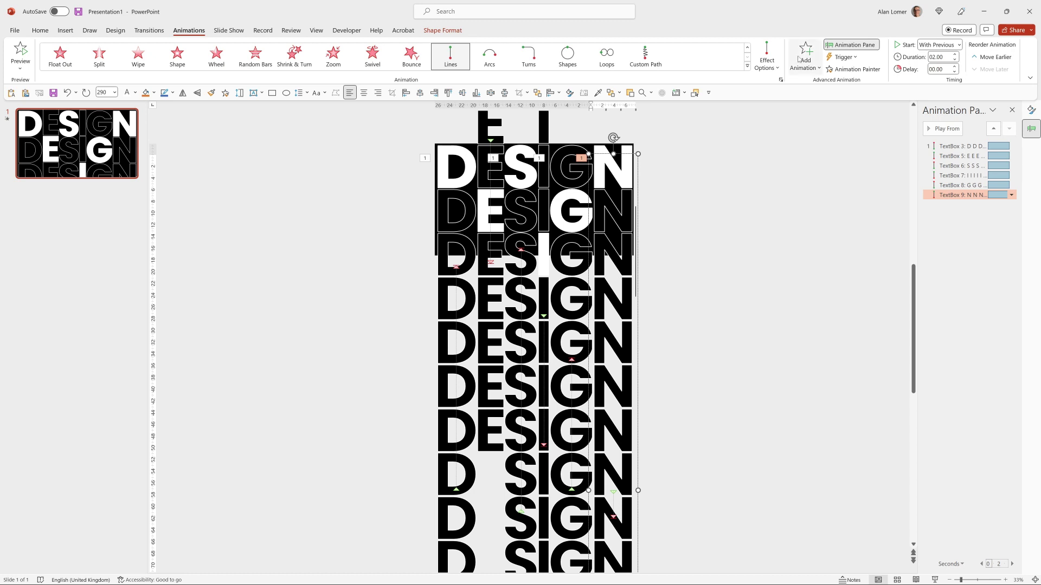
click(763, 64)
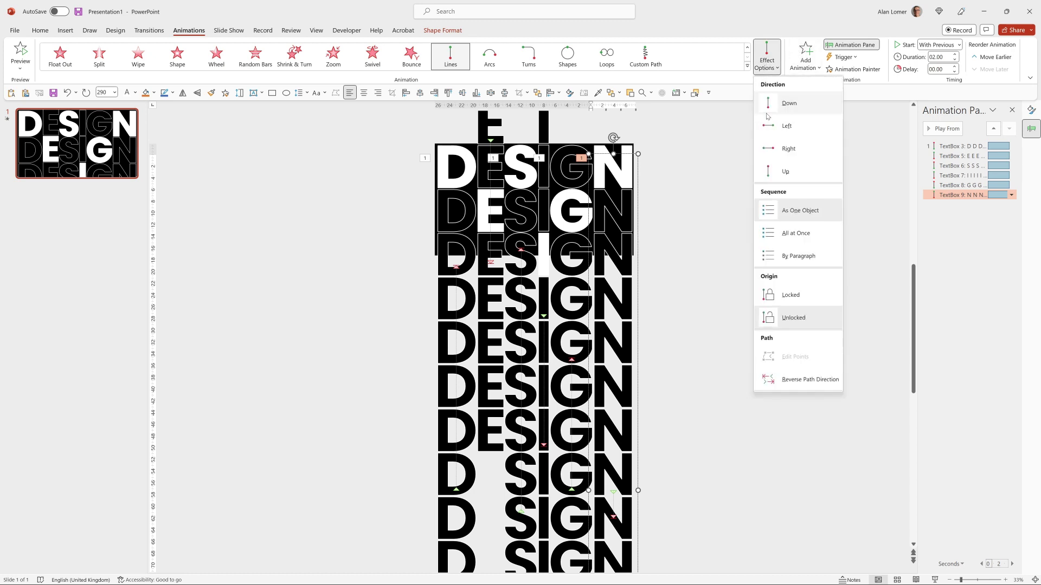
click(788, 103)
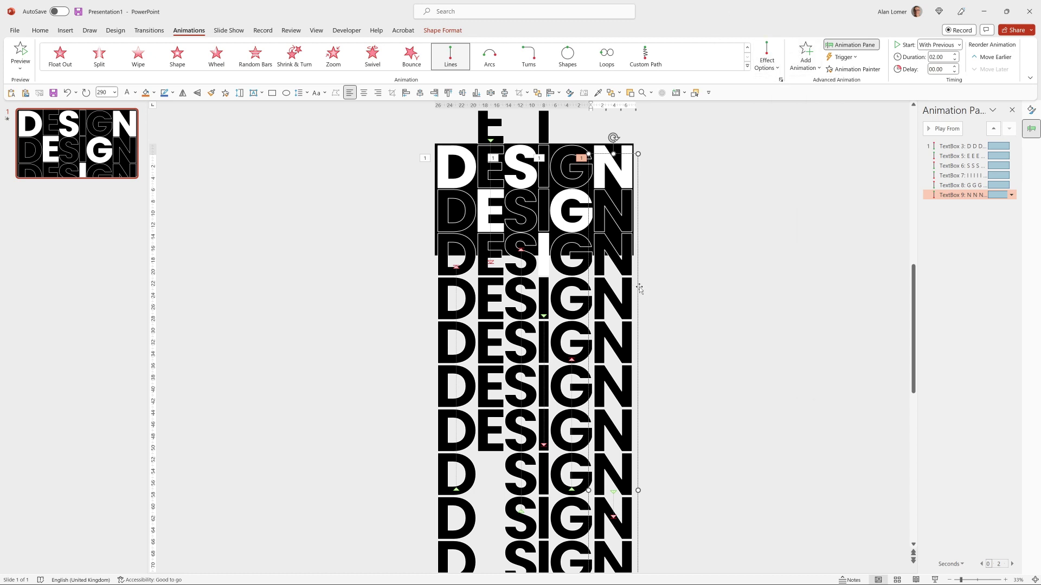
scroll(613, 495, down, 1)
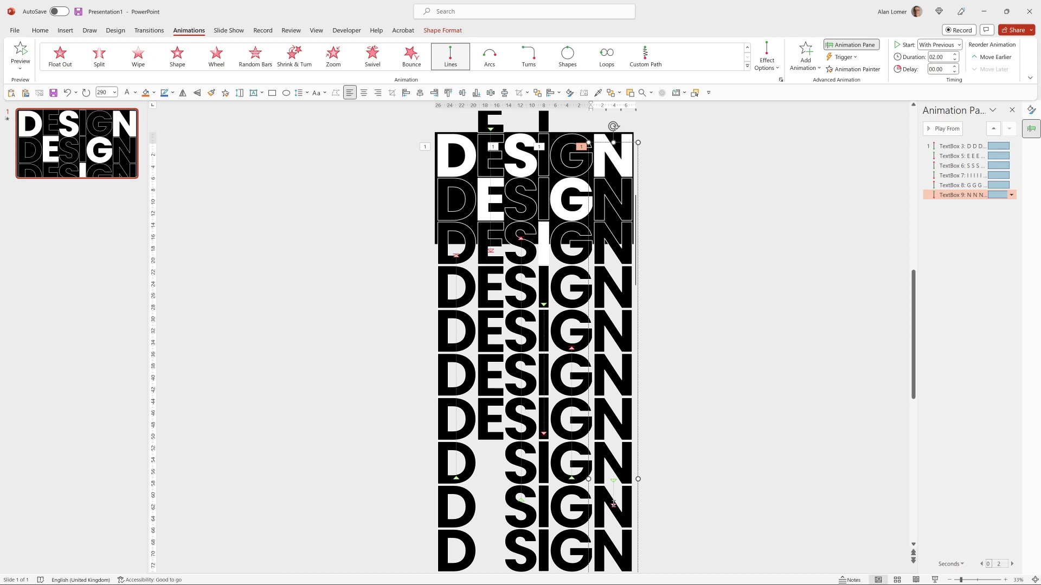
scroll(644, 478, down, 2)
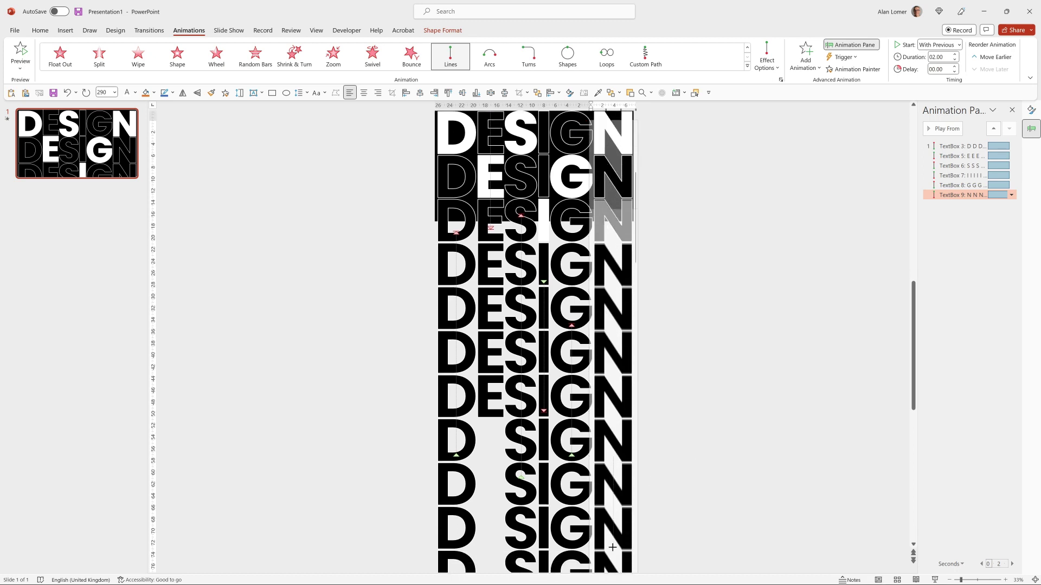
scroll(686, 455, down, 8)
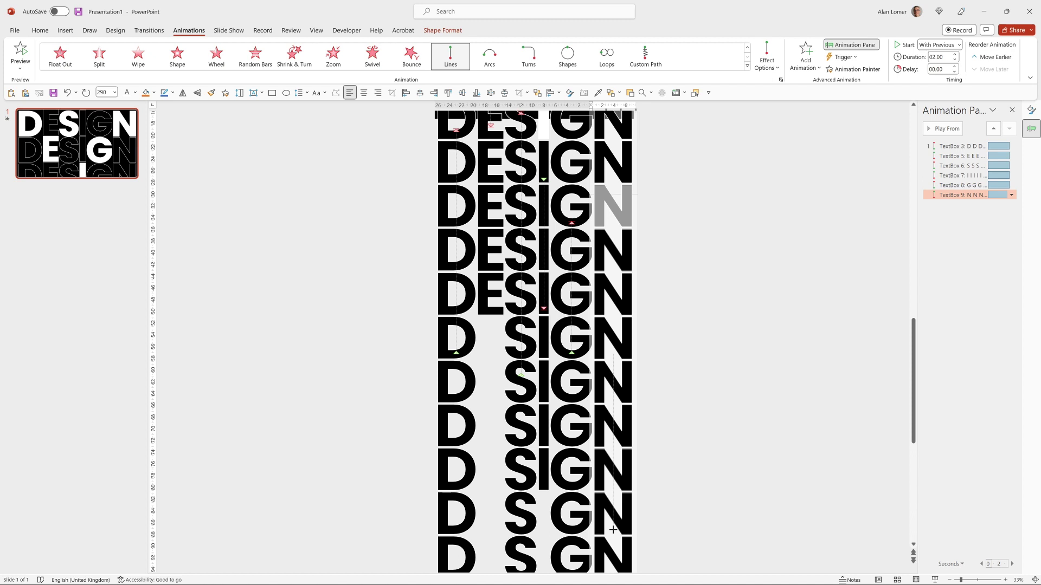
scroll(719, 332, up, 13)
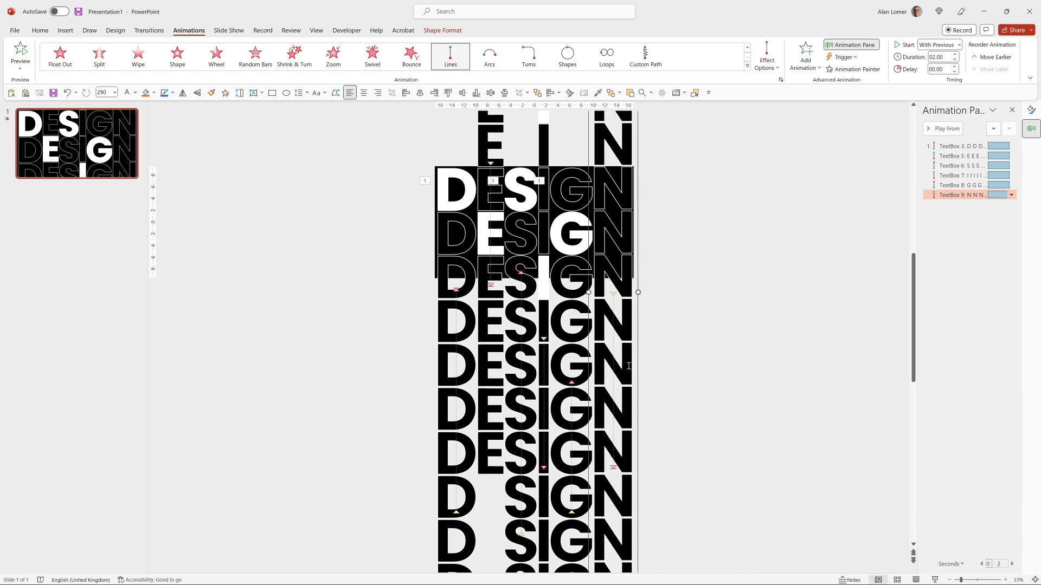
drag(638, 366, 640, 320)
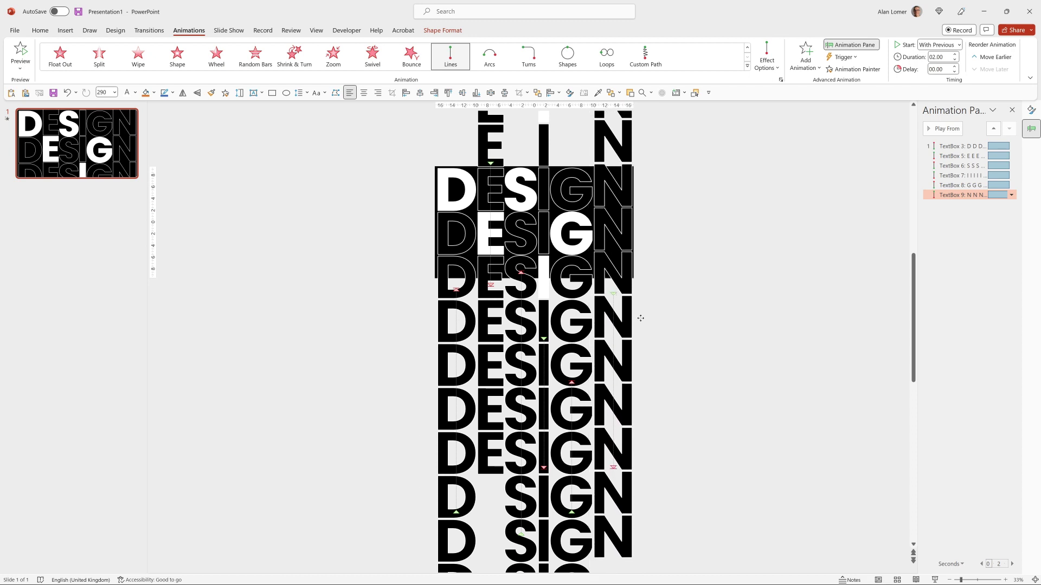
double_click(620, 171)
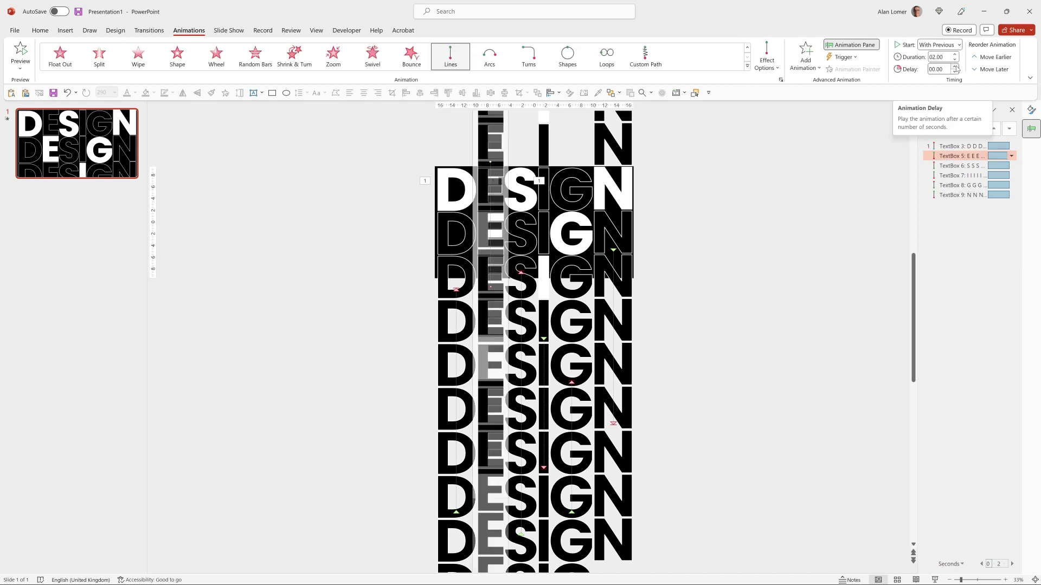
Stagger the column animations with delays, giving G 0.50 seconds and S 0.25 seconds
click(955, 66)
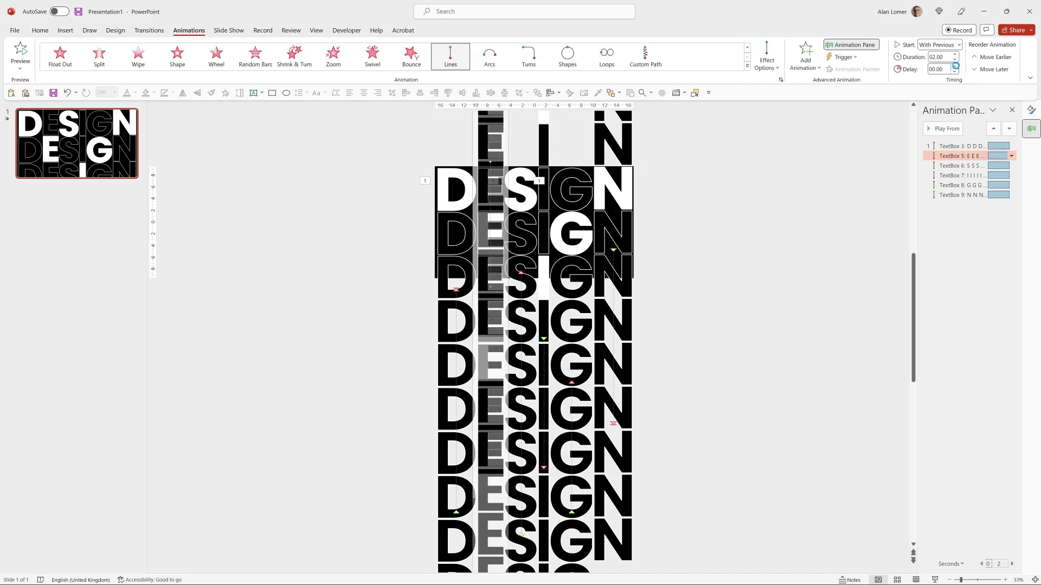
click(961, 175)
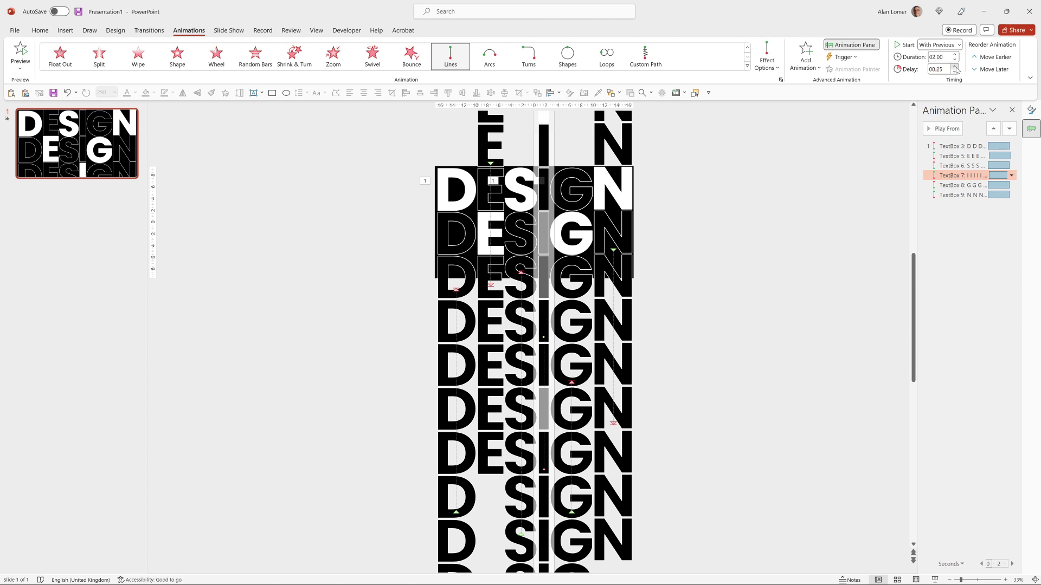
click(957, 194)
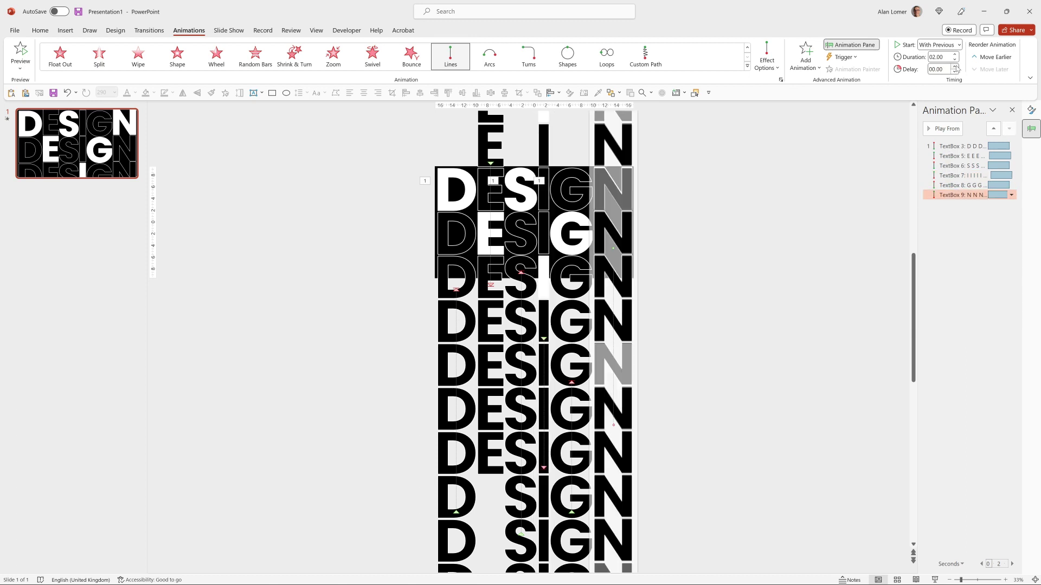
click(733, 320)
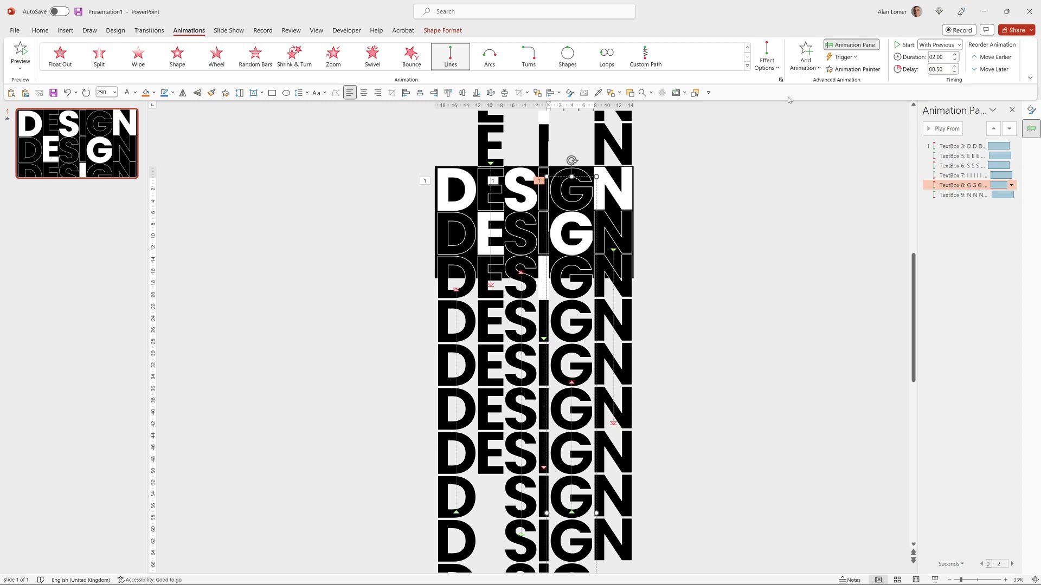
drag(960, 185, 963, 166)
click(963, 166)
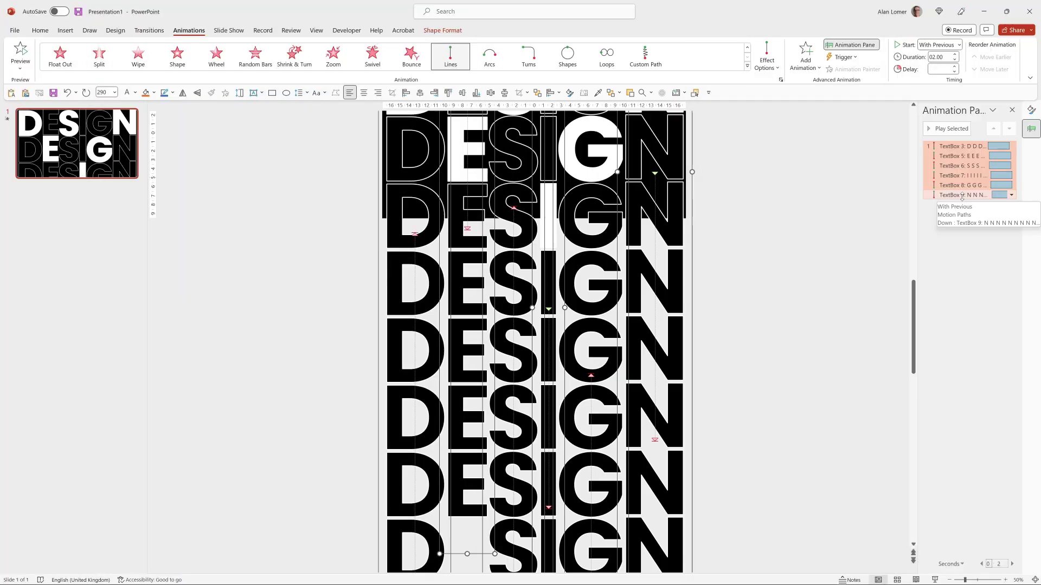
Give all six column animations a 0.5-second bounce end with auto-reverse on
click(961, 195)
shift+click(957, 146)
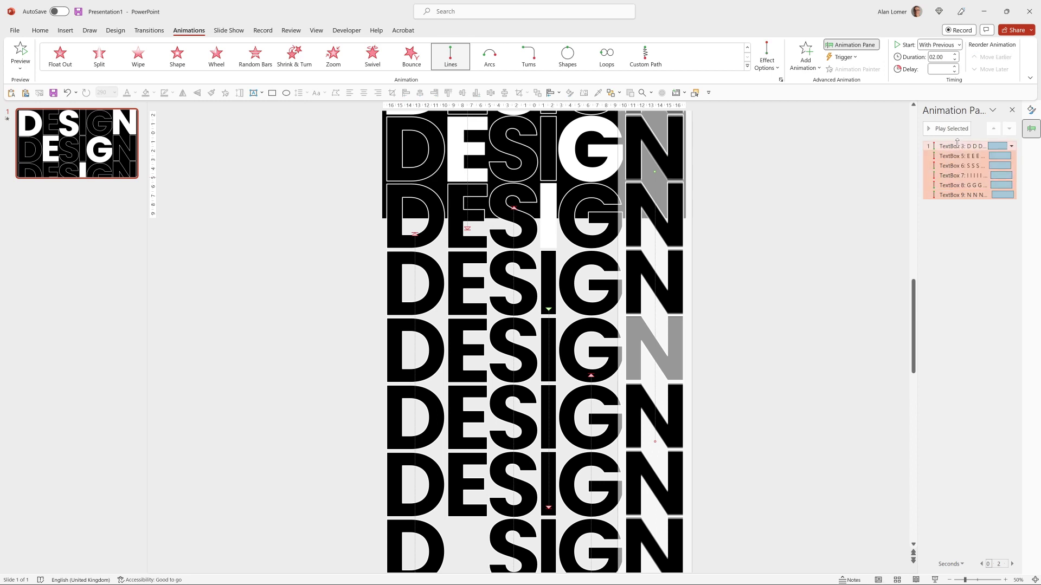
right_click(954, 194)
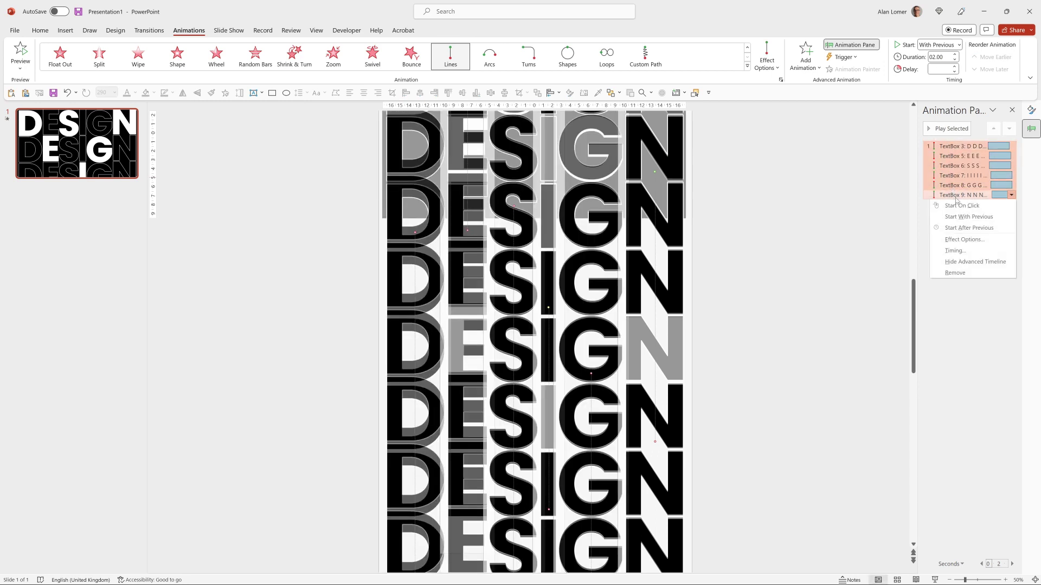
click(964, 239)
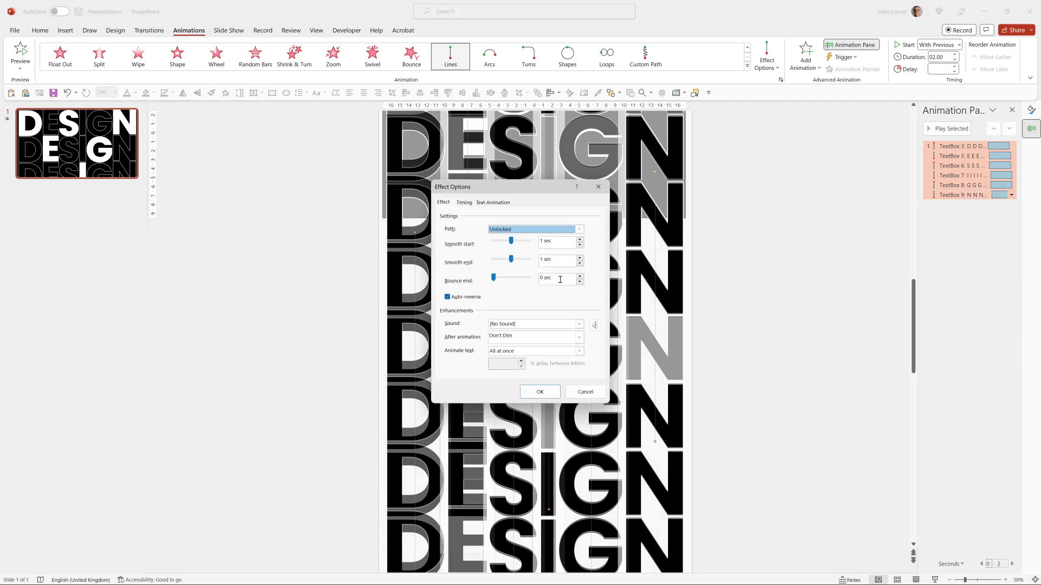
drag(560, 280, 518, 282)
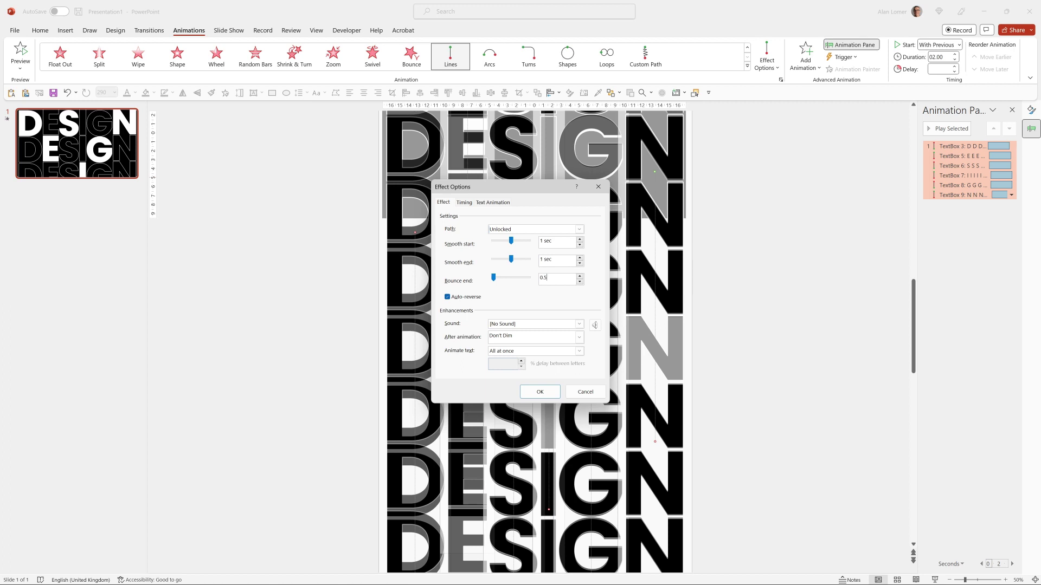
key(Return)
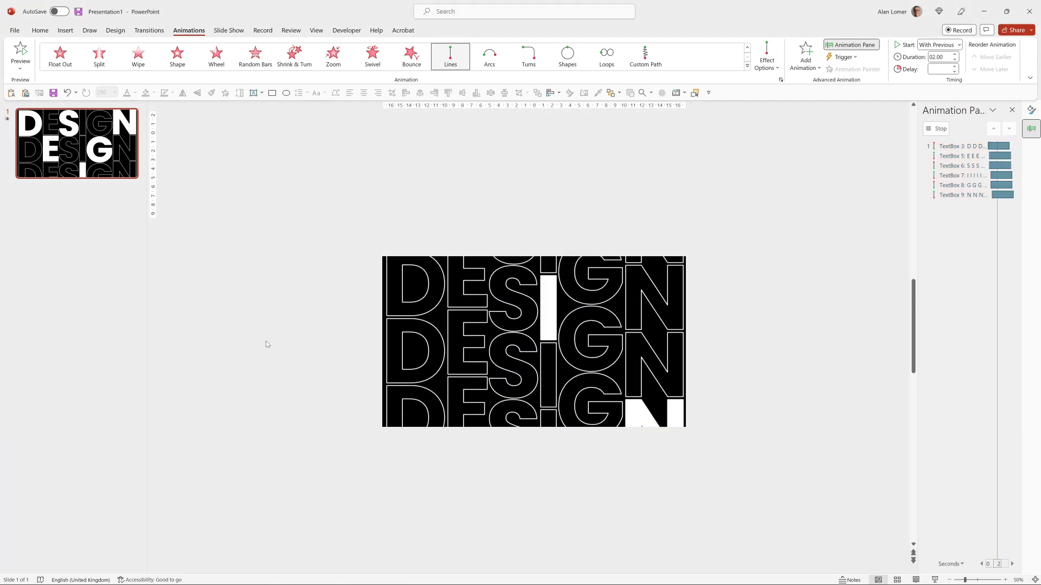